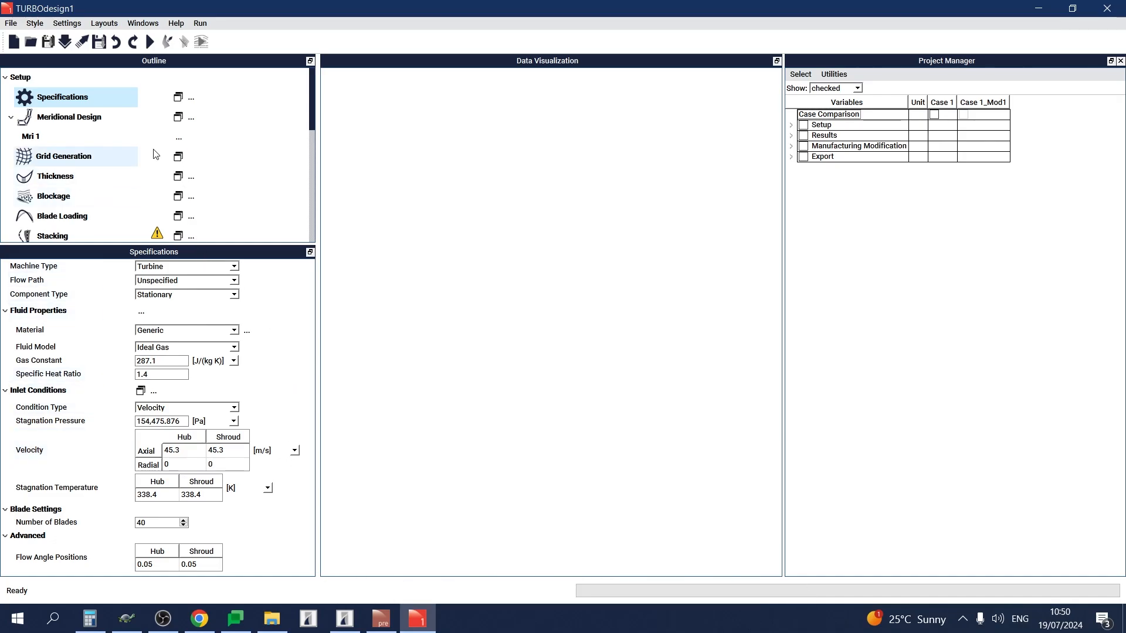
Display the grid generation plot and open the grid generation settings.
click(178, 156)
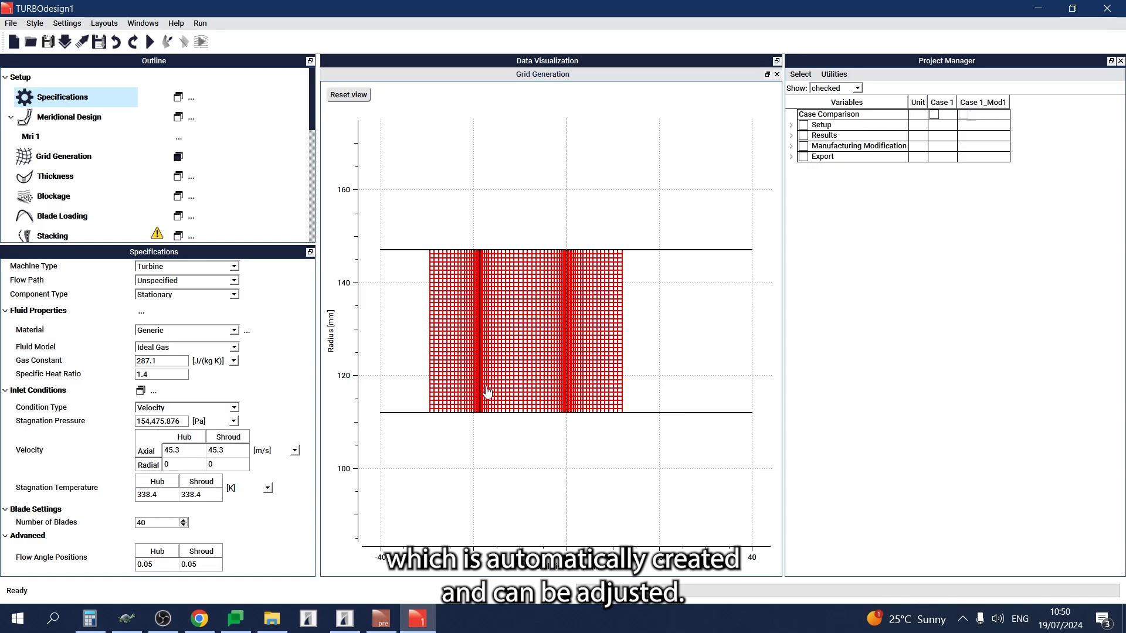
click(64, 156)
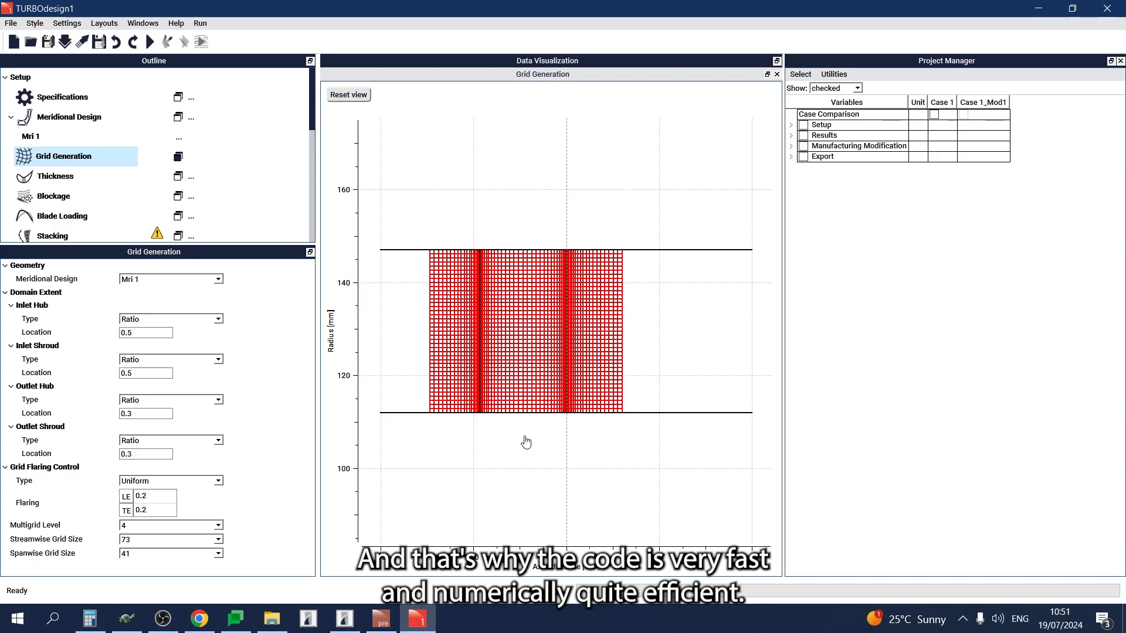
Open the blade thickness settings and review the available thickness types and streamwise distribution options.
click(92, 182)
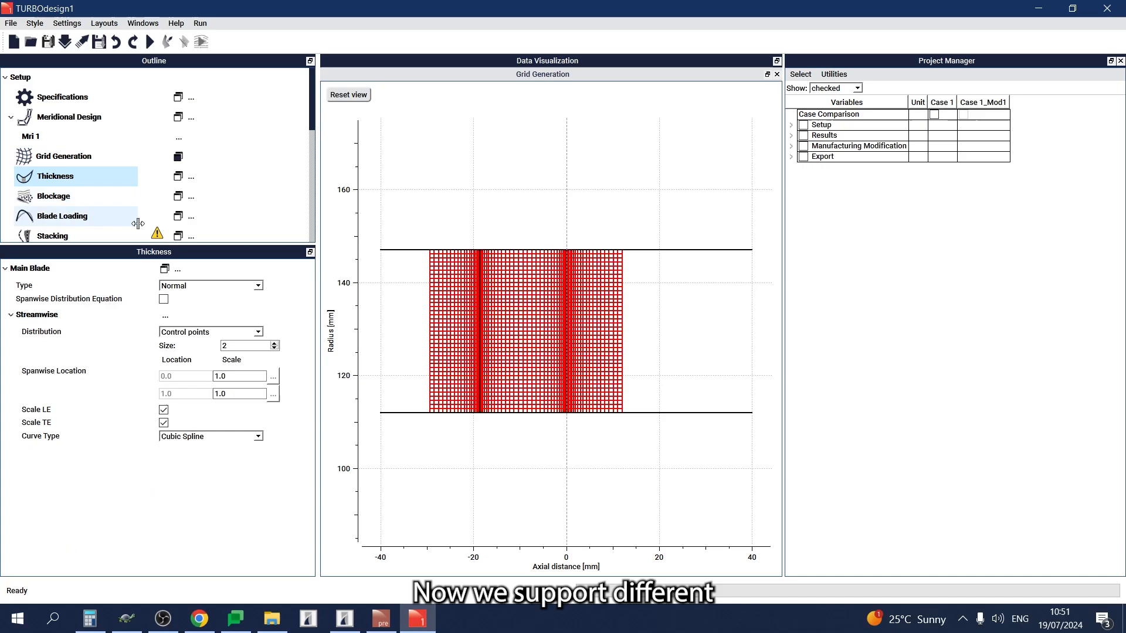
click(219, 286)
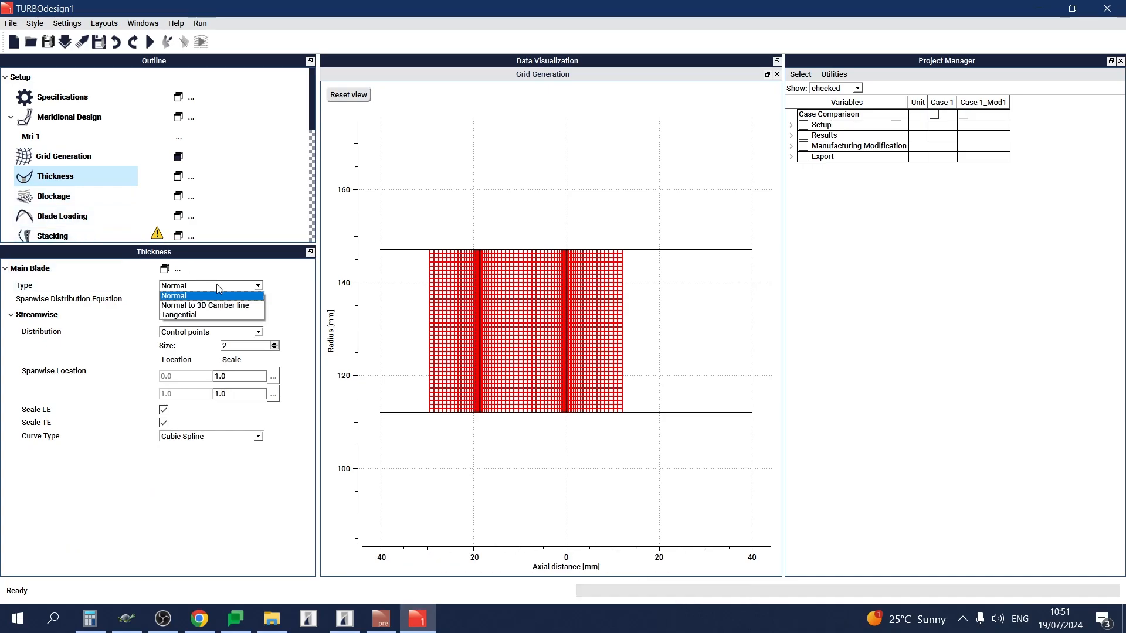
click(218, 287)
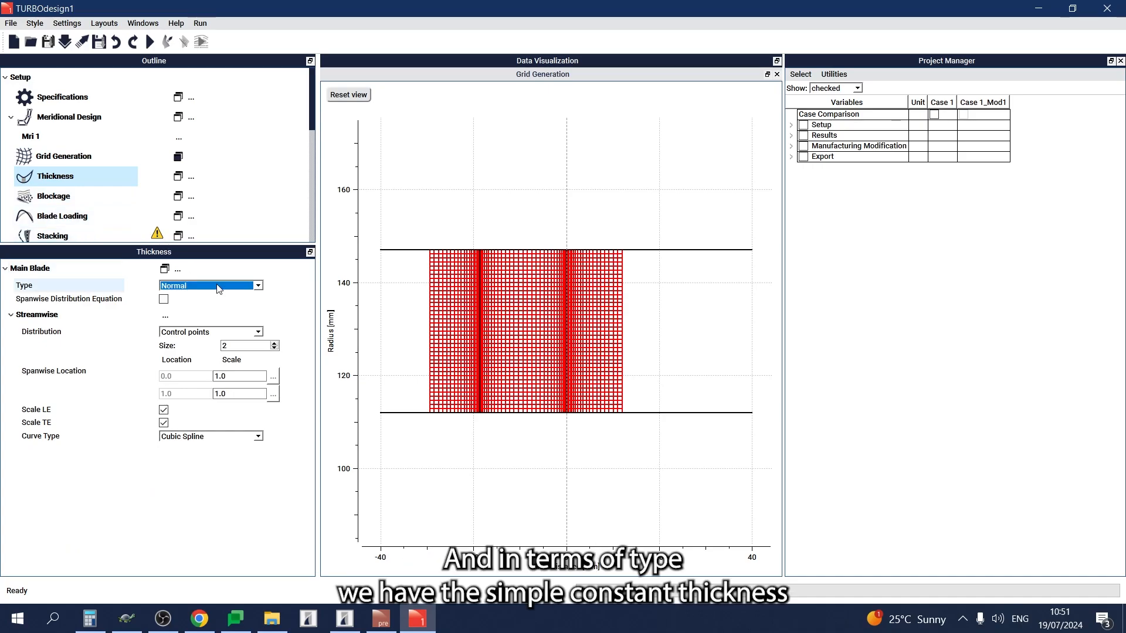
click(248, 333)
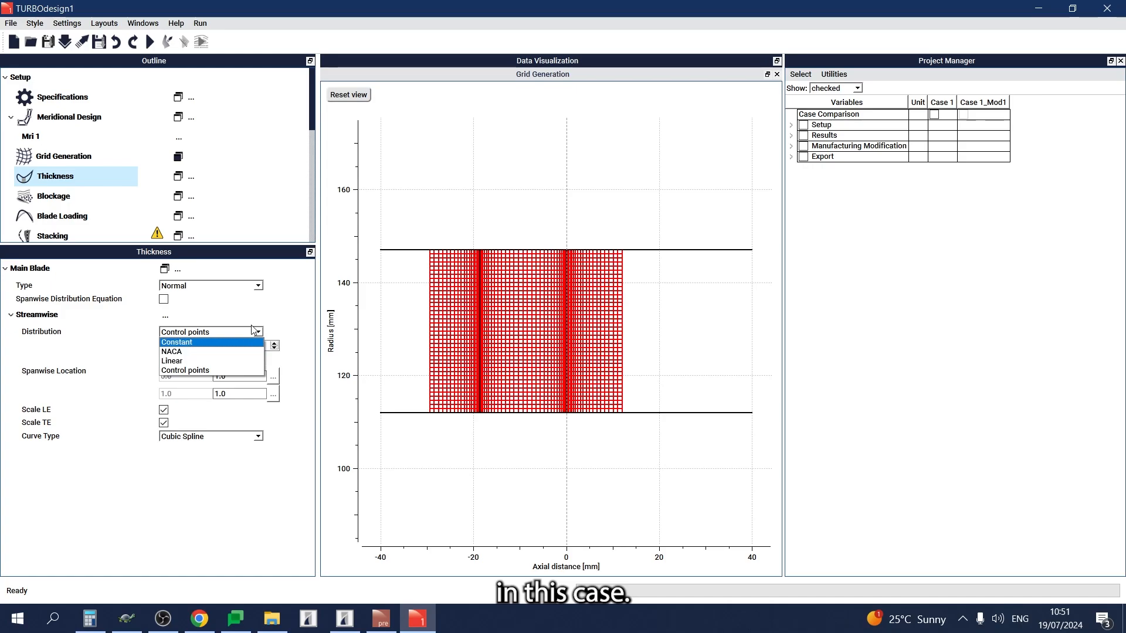
click(252, 332)
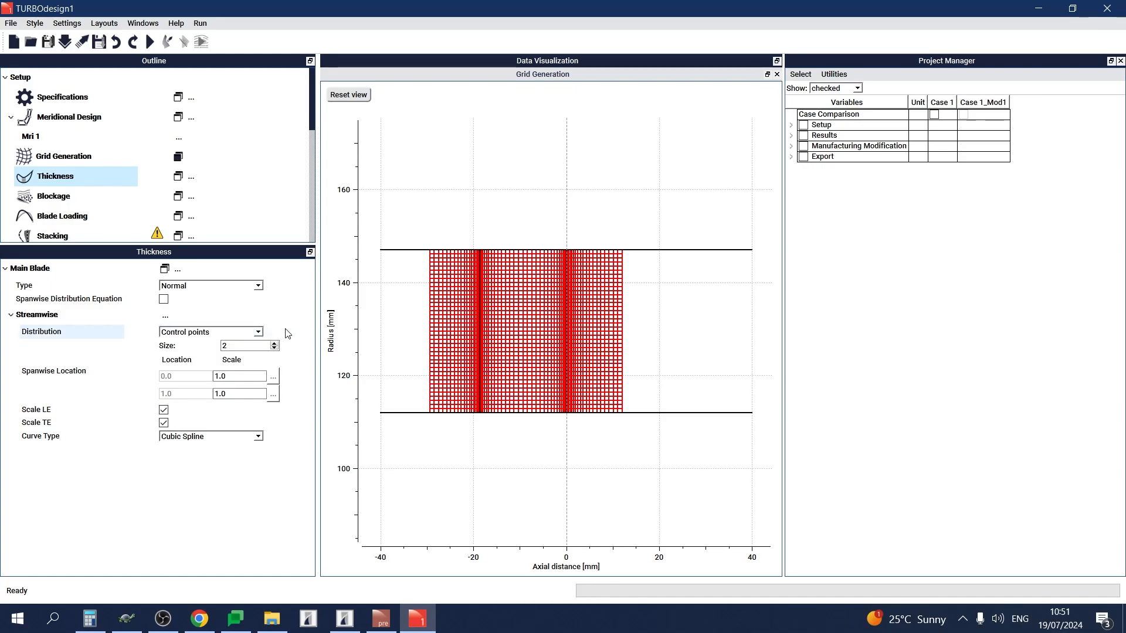
Display the main blade thickness plot and check the import options for thickness.
click(179, 178)
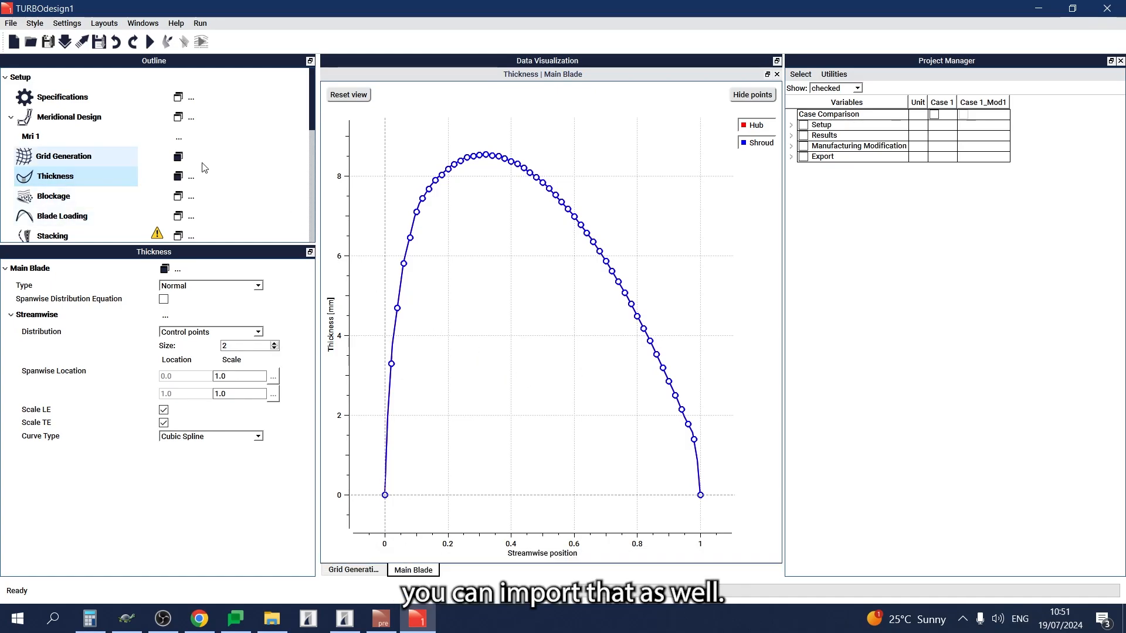
click(192, 177)
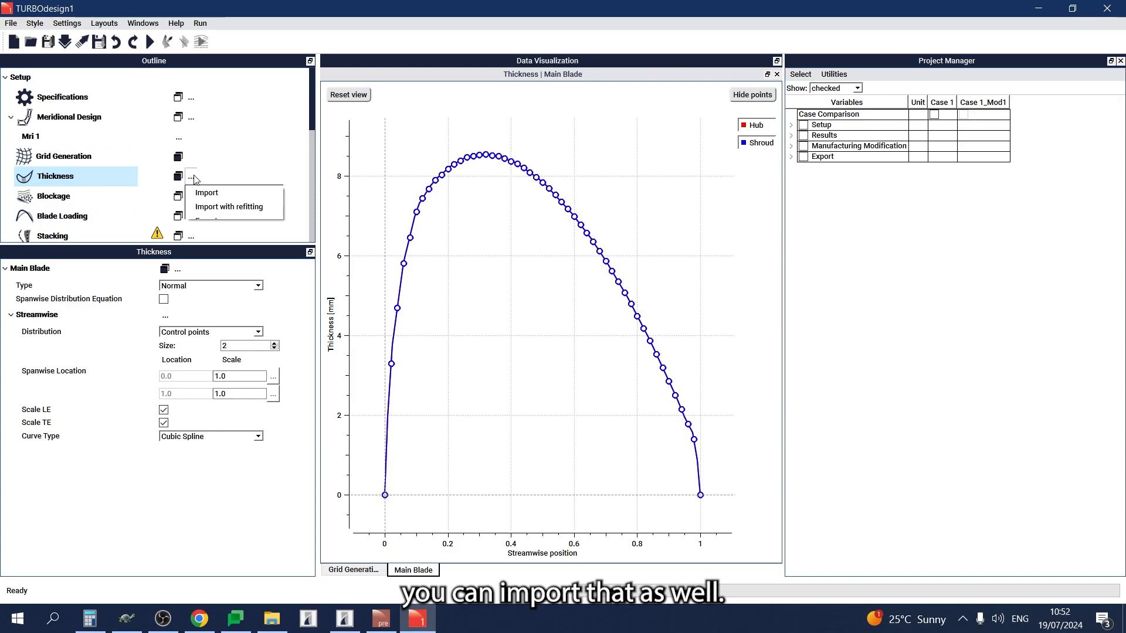
click(194, 175)
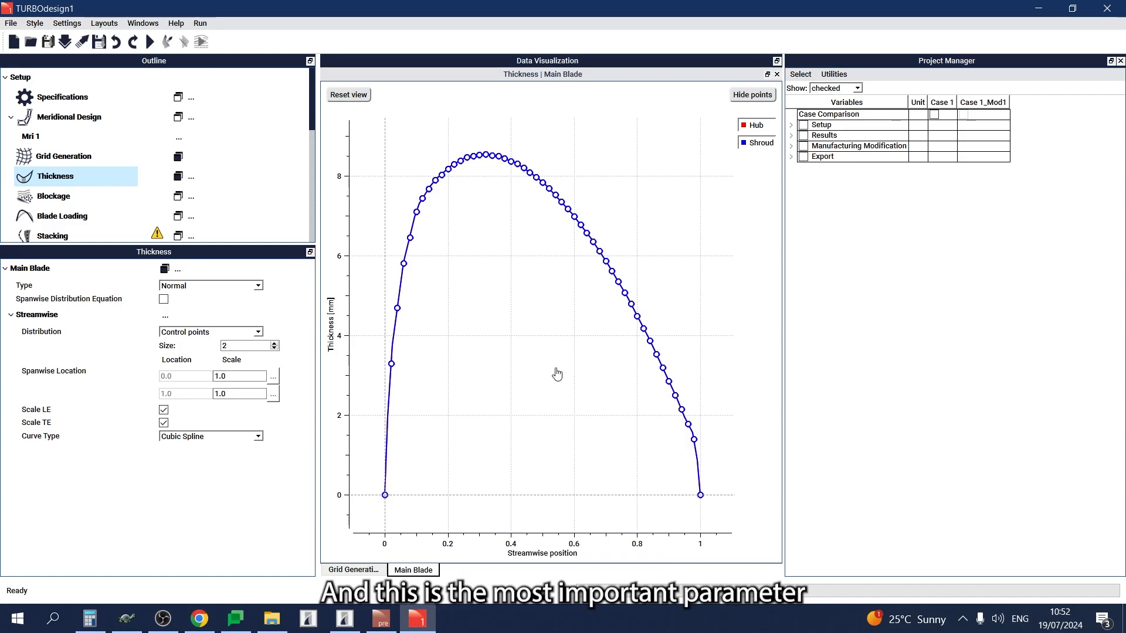
Open the blade loading settings and place the spanwise rVt* and streamwise blade loading plots side by side below the other plots.
click(105, 218)
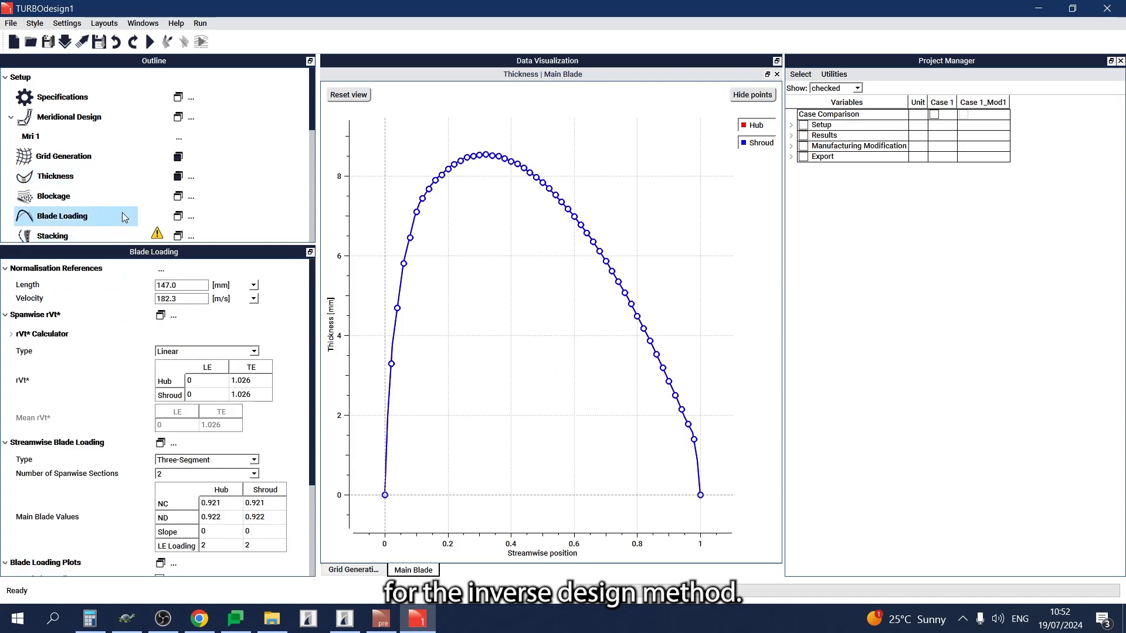
click(178, 217)
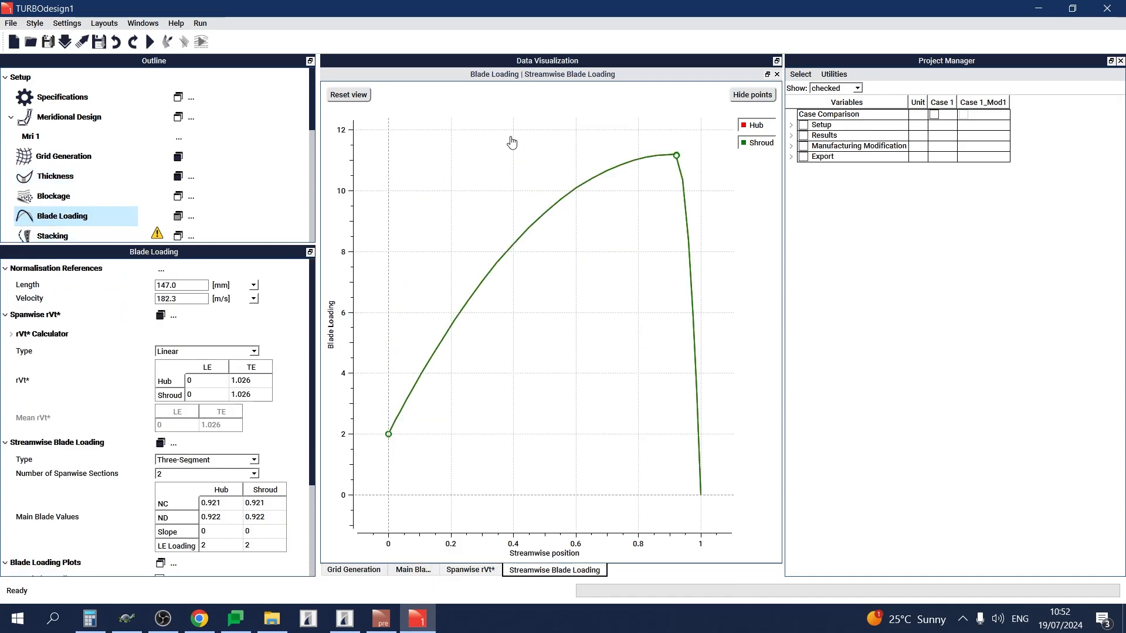
drag(527, 78, 561, 517)
drag(595, 84, 363, 509)
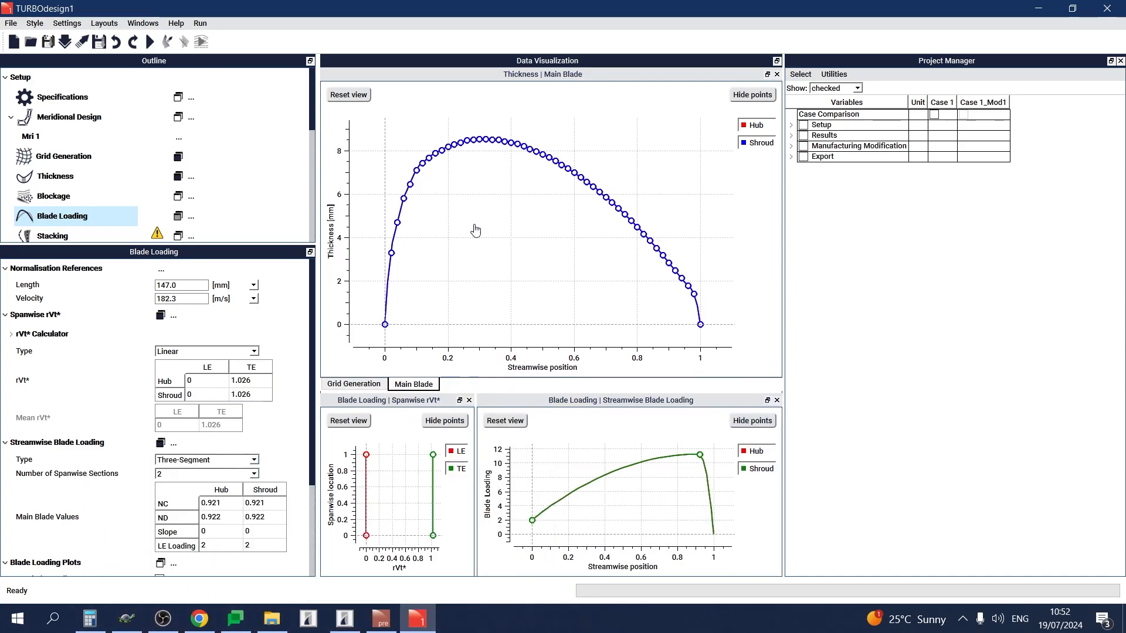
Separate the grid generation and thickness plots and resize all four plots into an even two-by-two layout.
drag(568, 79, 702, 282)
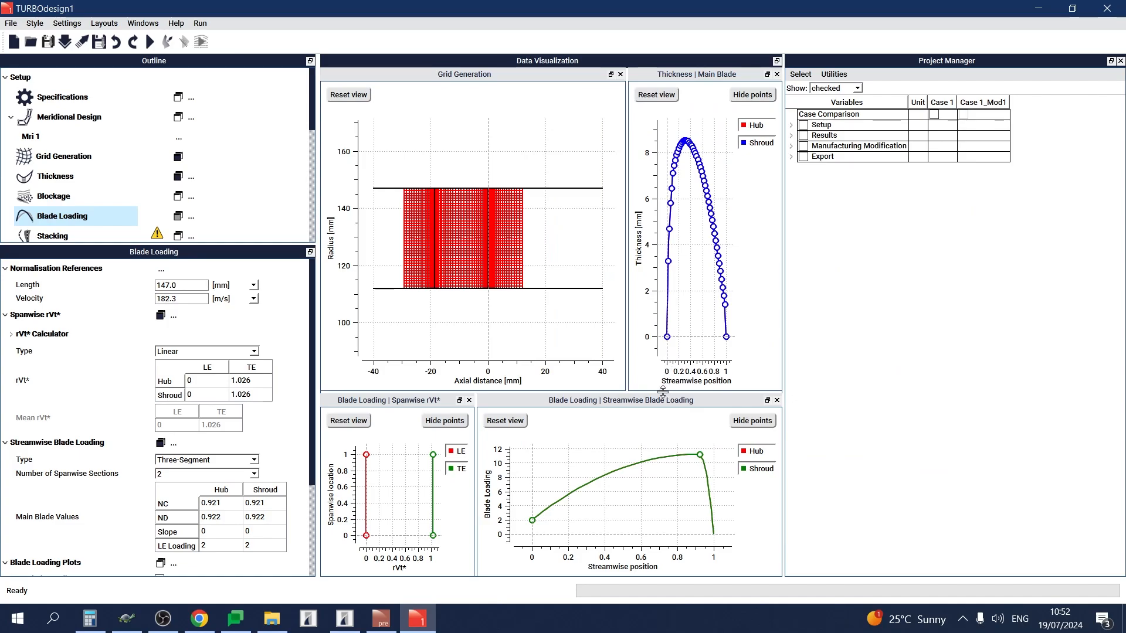
drag(663, 391, 648, 325)
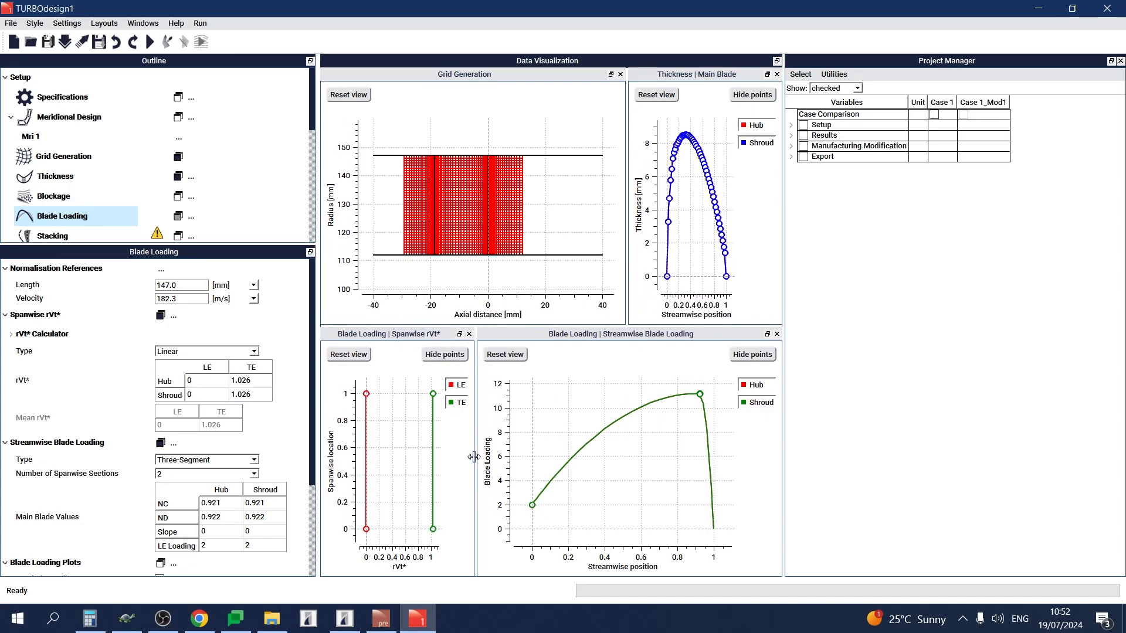
drag(475, 457, 538, 455)
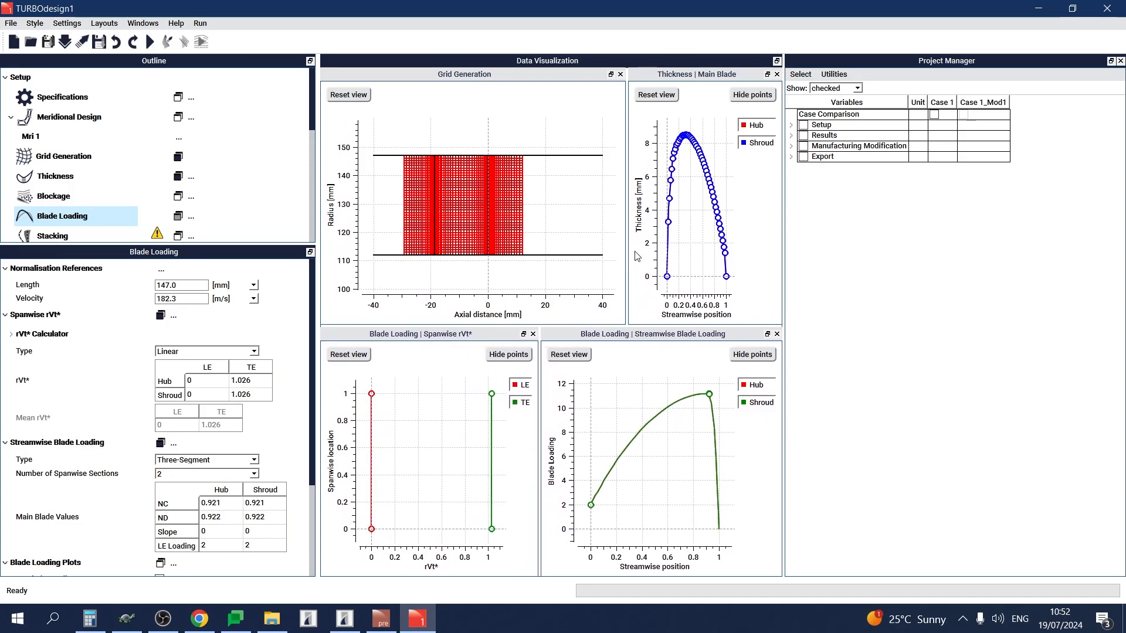
drag(626, 255, 544, 252)
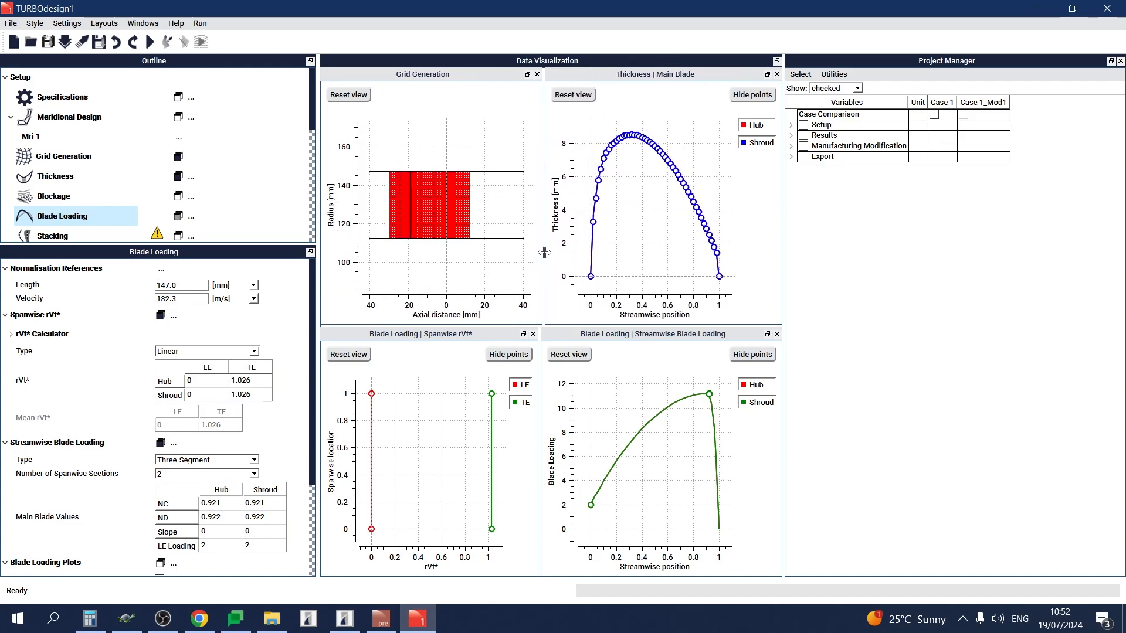
click(872, 385)
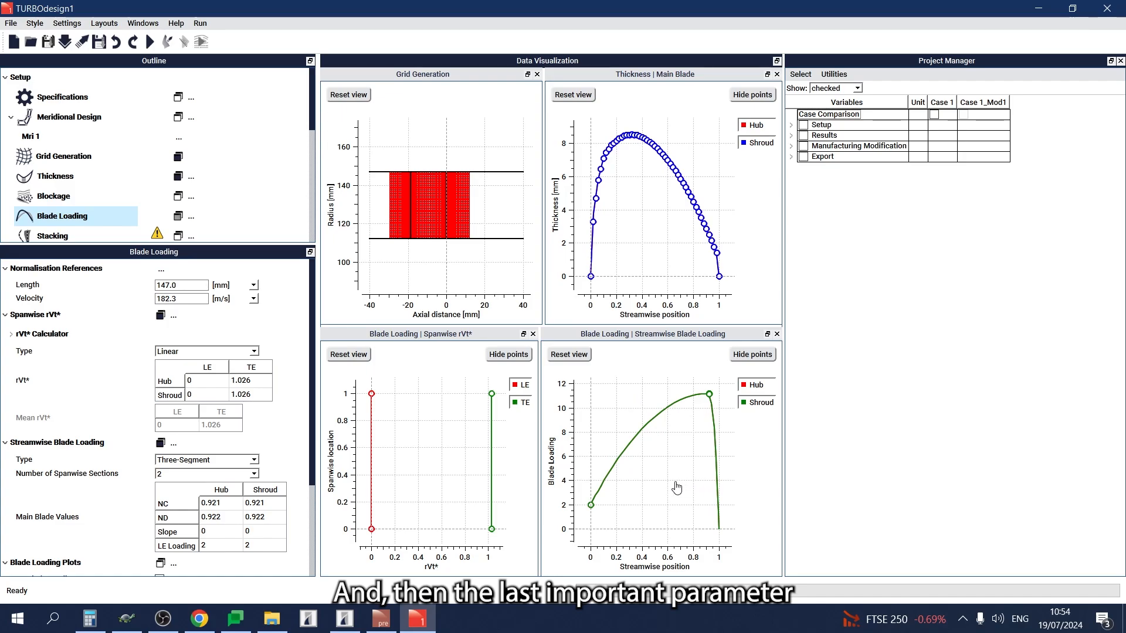
Open the stacking settings and move the stacking plot into the pane of the main blade thickness plot.
click(109, 240)
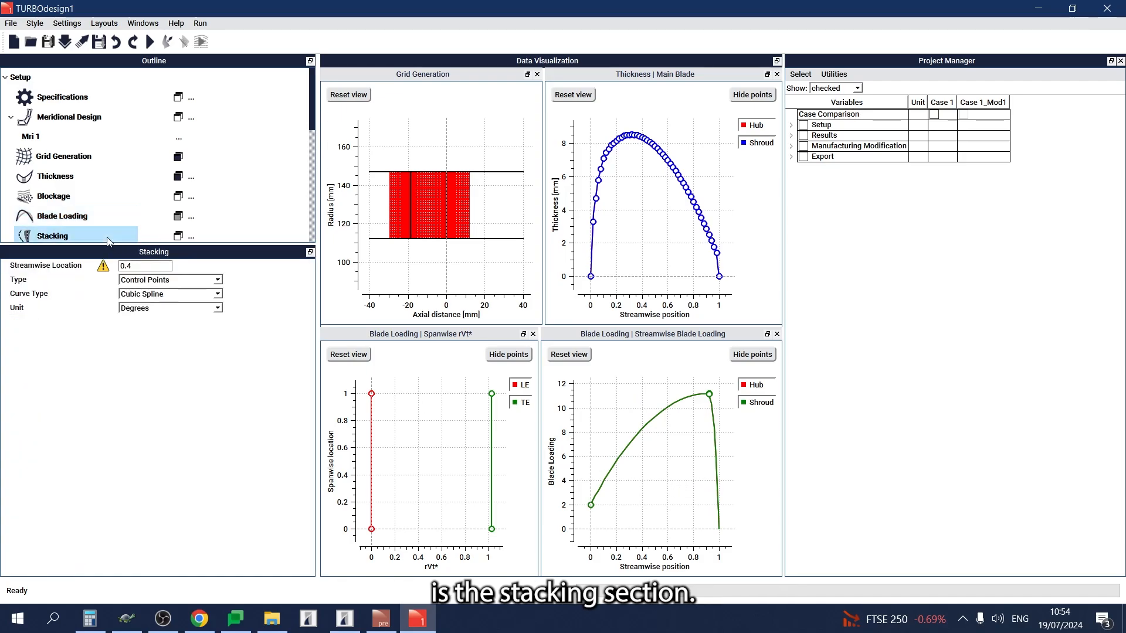
click(179, 236)
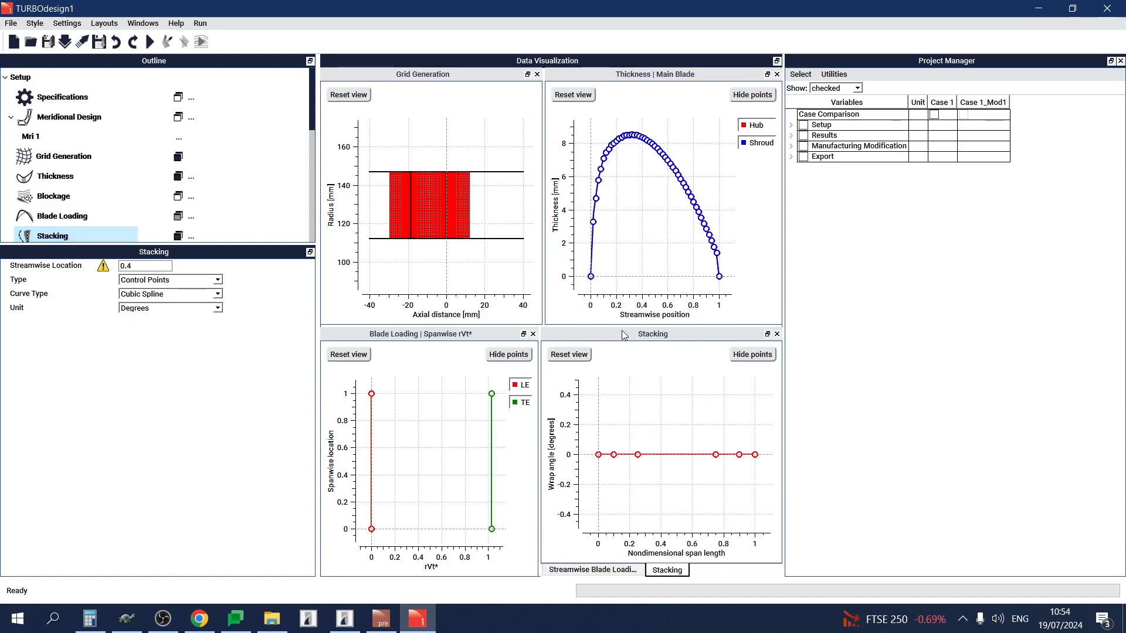
drag(698, 340, 678, 224)
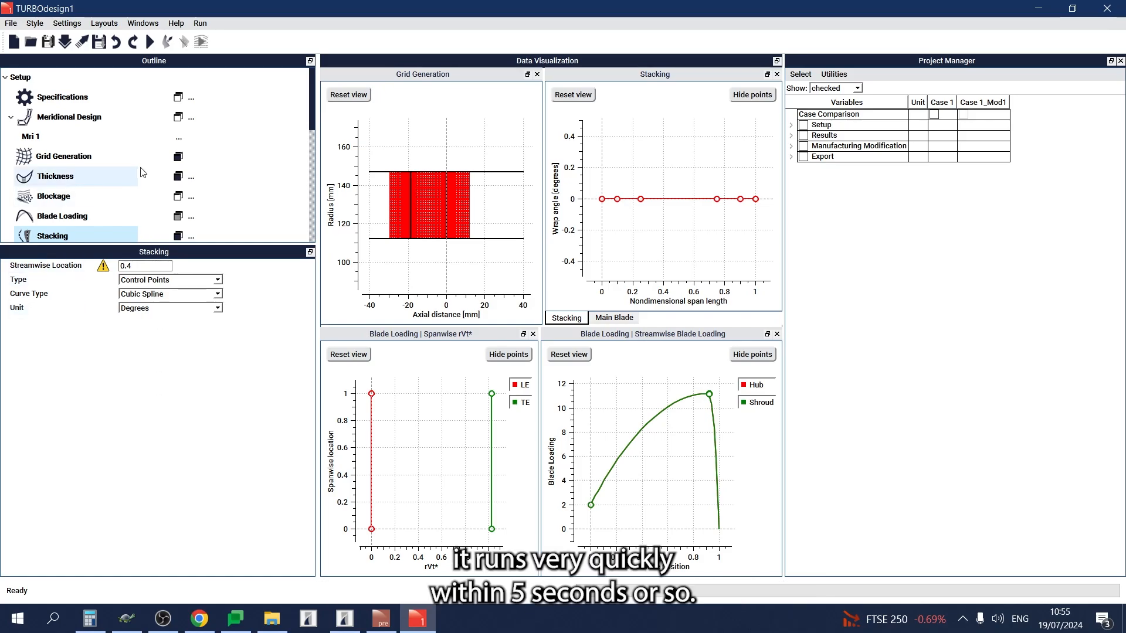
Open the solver settings and display the convergence history and 3D blade history plots.
scroll(143, 176, down, 3)
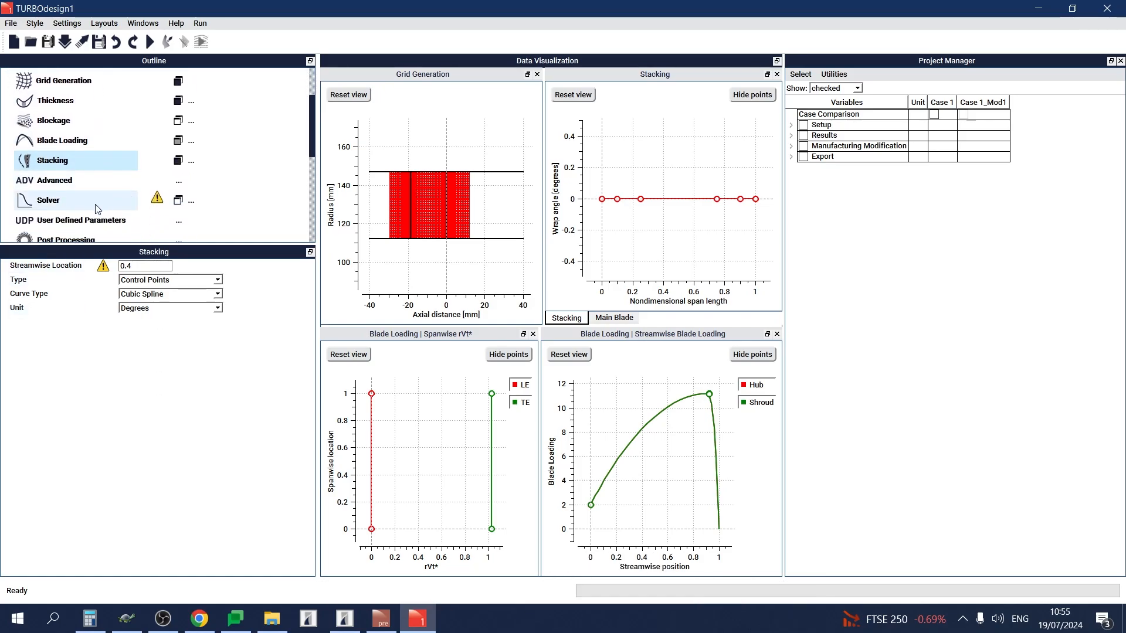
click(98, 209)
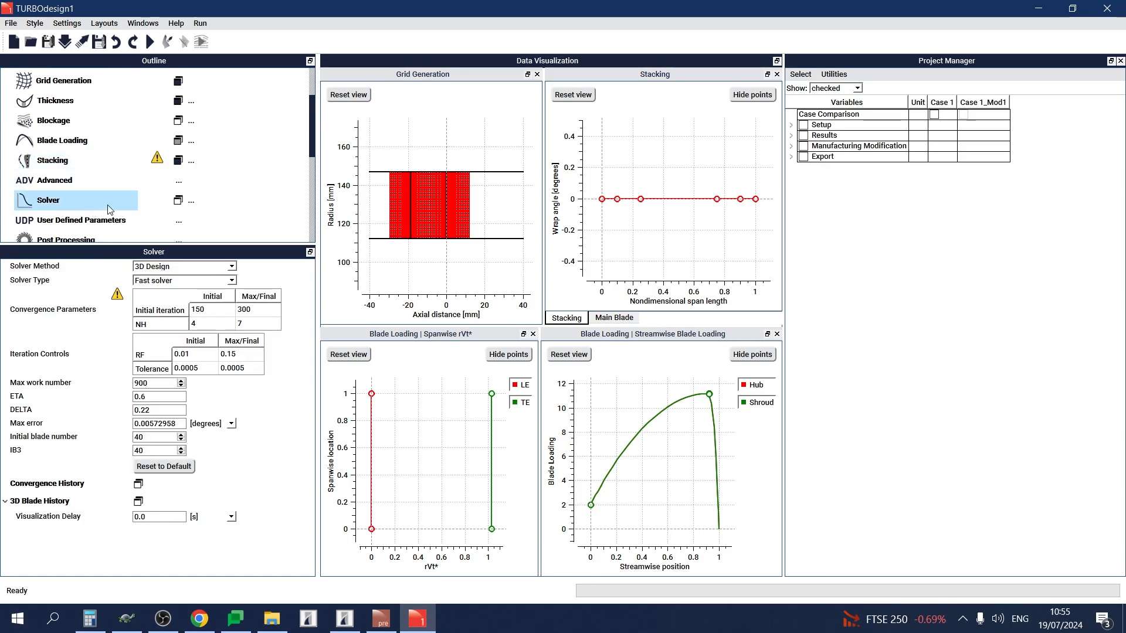
click(177, 201)
Return to the specifications and move the convergence history plot into the grid generation plot's pane.
scroll(138, 153, up, 3)
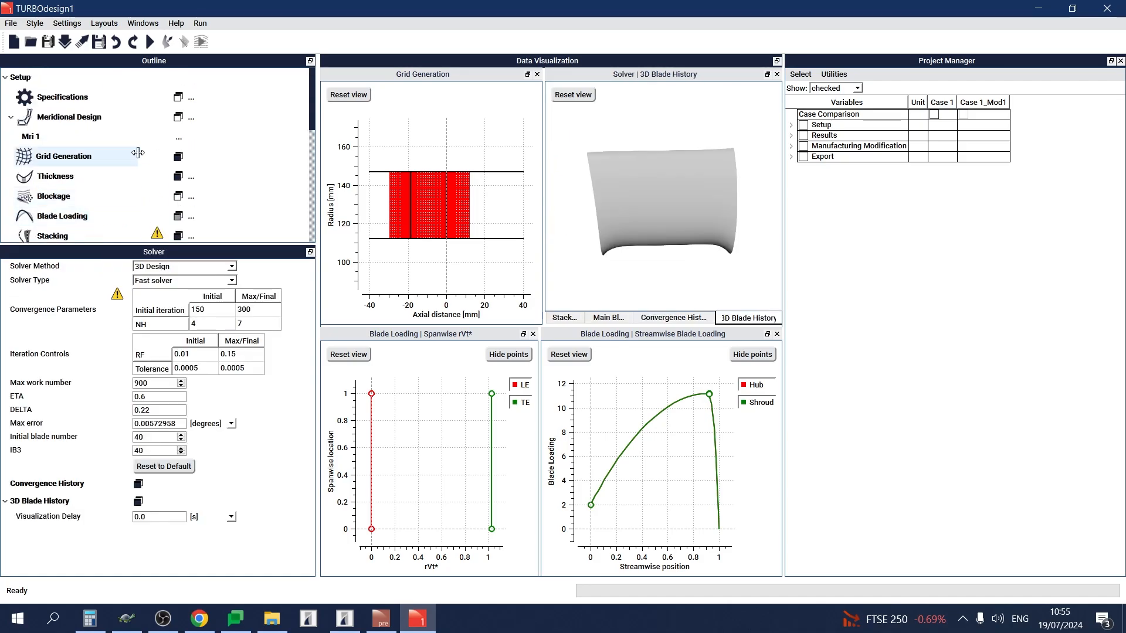
click(101, 98)
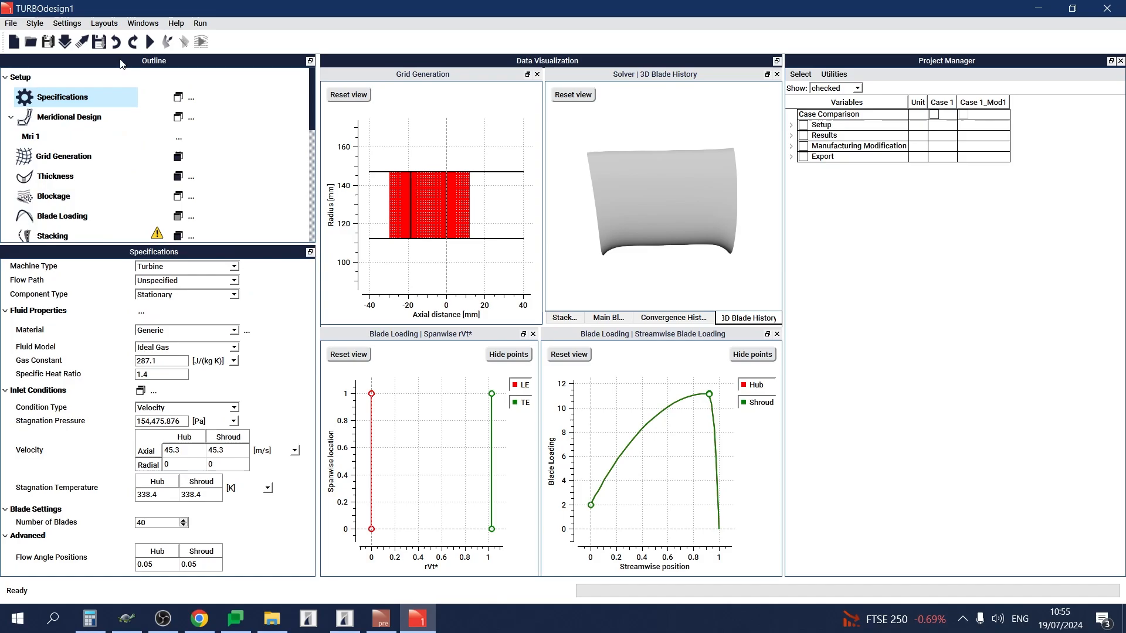
click(649, 318)
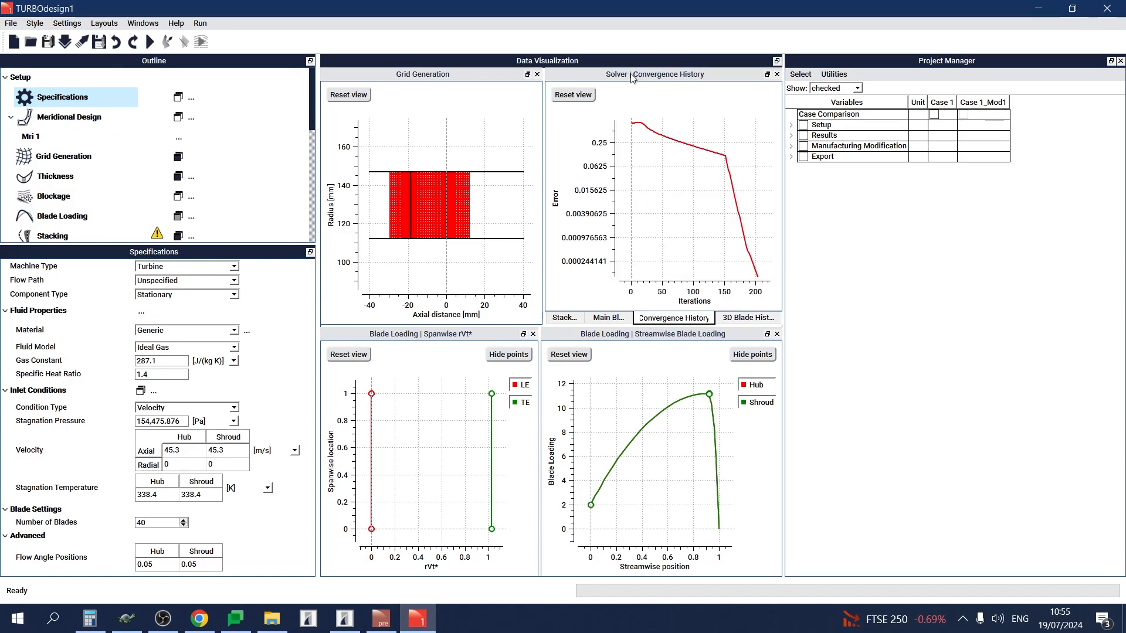
drag(632, 78, 434, 176)
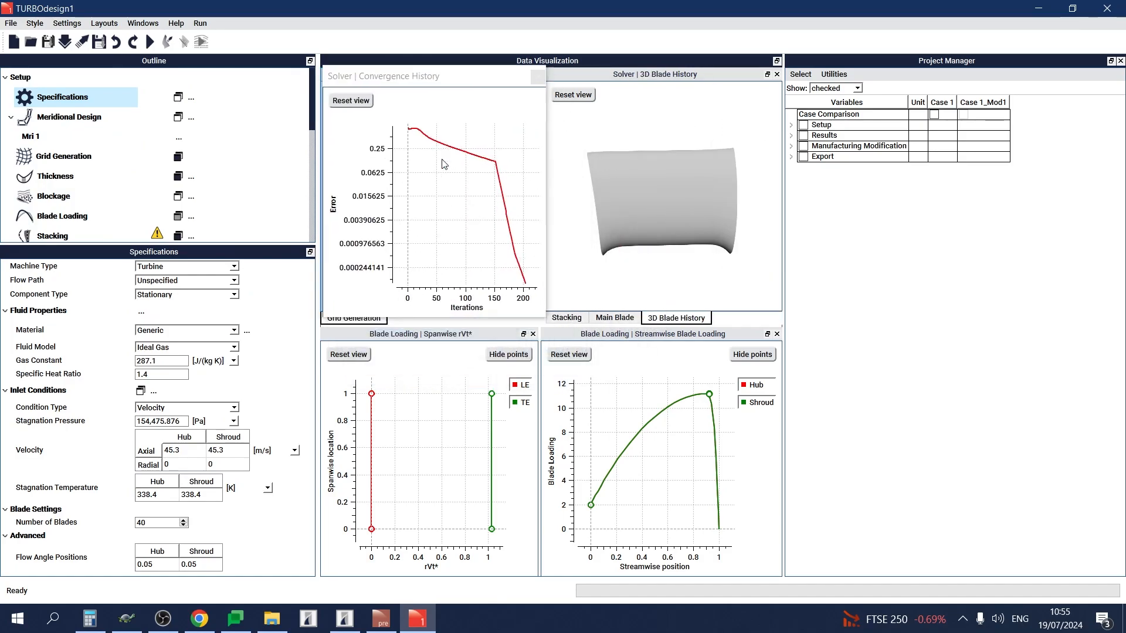
Run the solver on the stationary turbine blade and inspect the resulting 3D blade geometry.
click(148, 41)
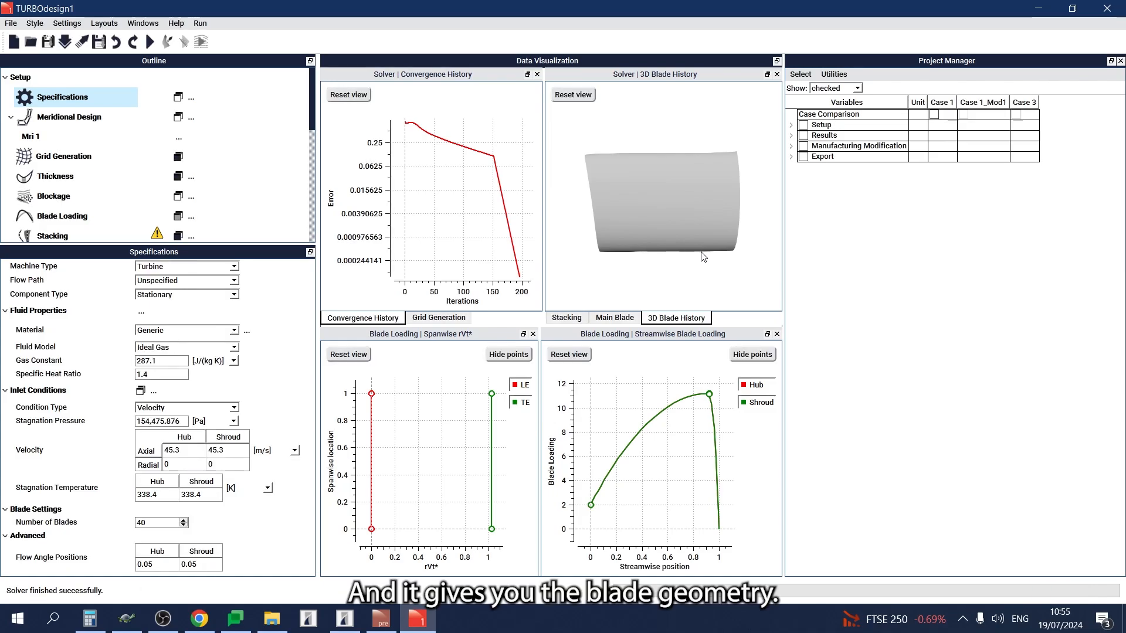
drag(703, 257, 570, 158)
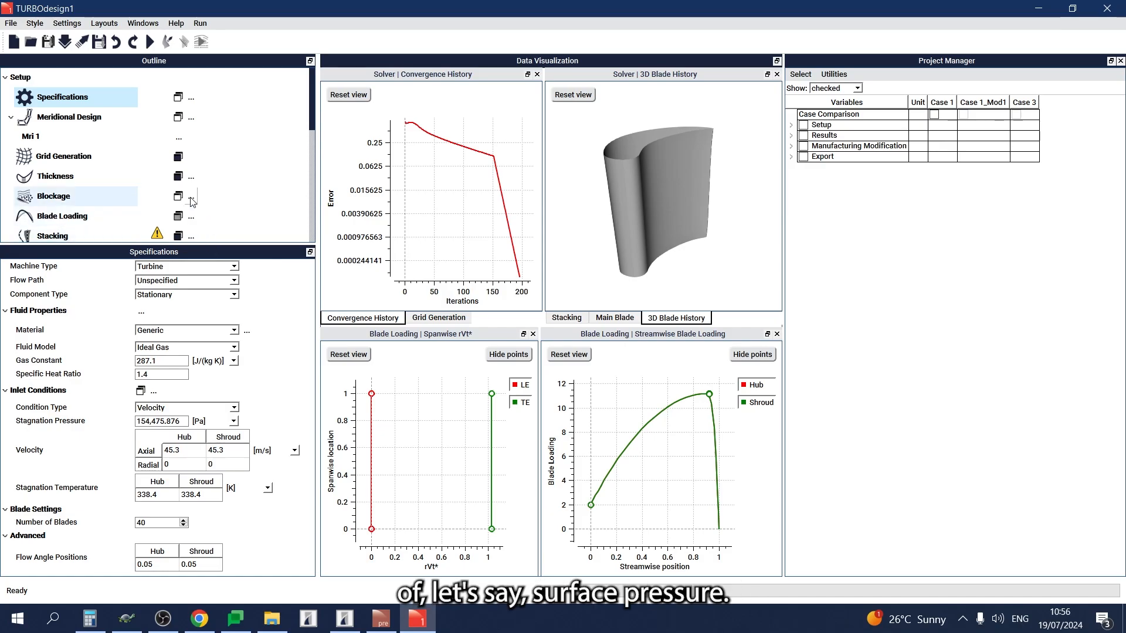
Add a 3D plot of the blade geometry under post processing.
scroll(210, 170, down, 2)
scroll(210, 170, down, 2)
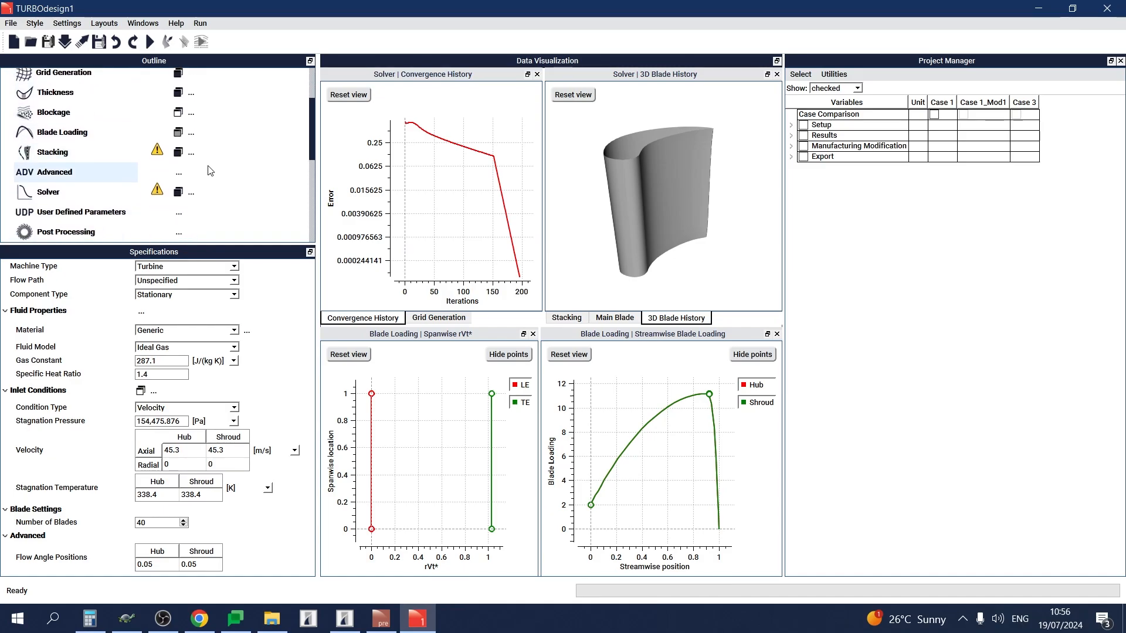
scroll(204, 180, down, 3)
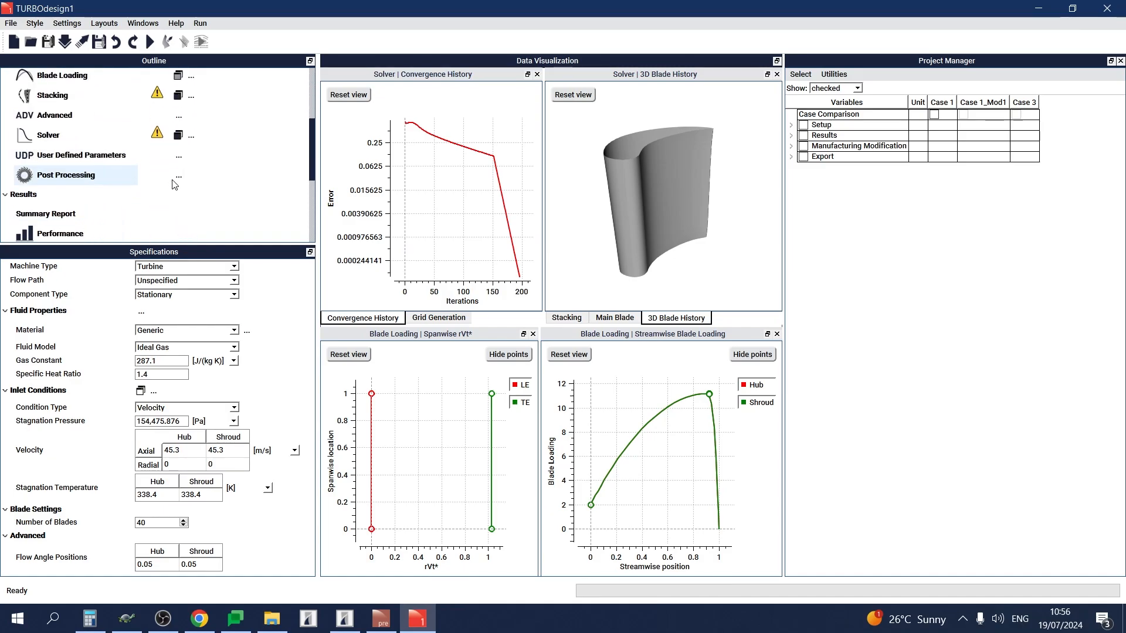
click(177, 179)
click(198, 204)
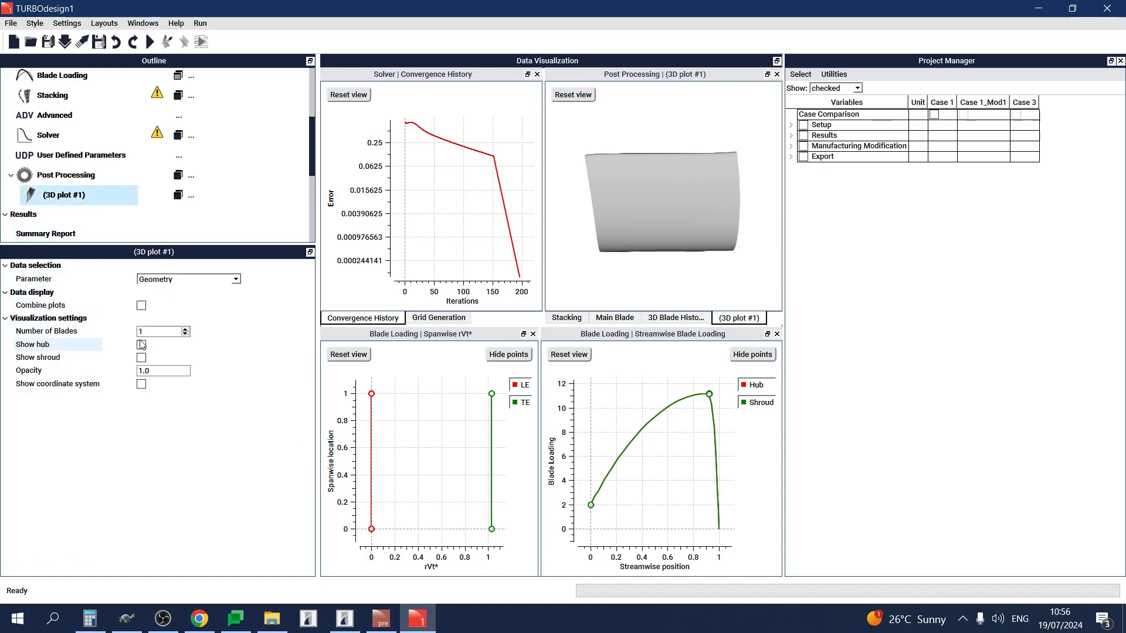
Set the 3D plot's number of blades to 40 and show the hub.
double_click(147, 332)
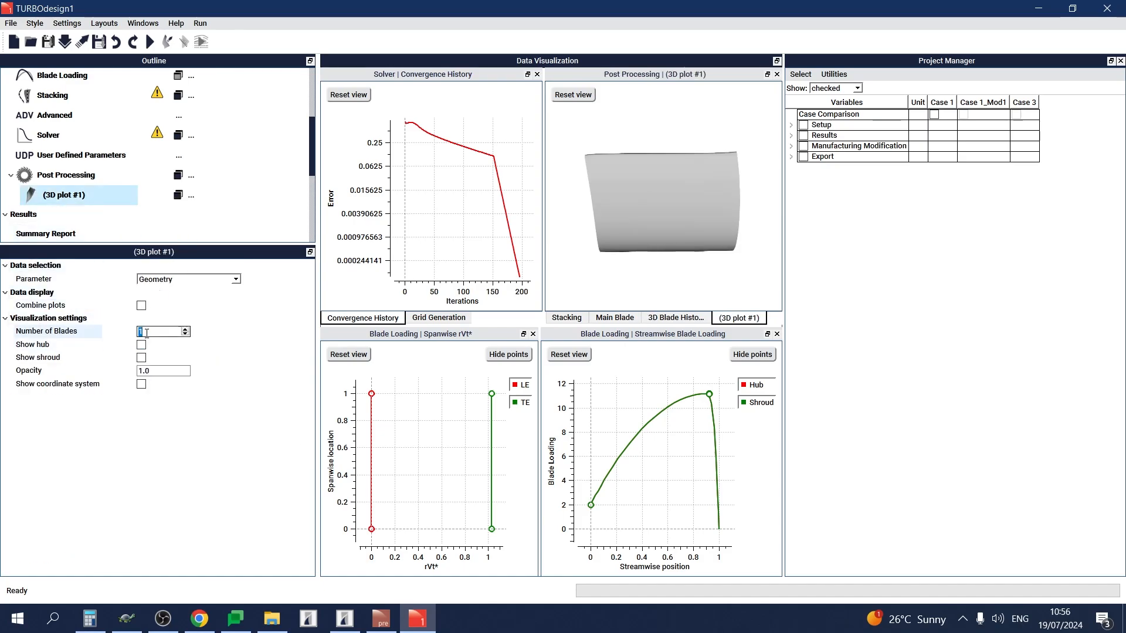
text(40)
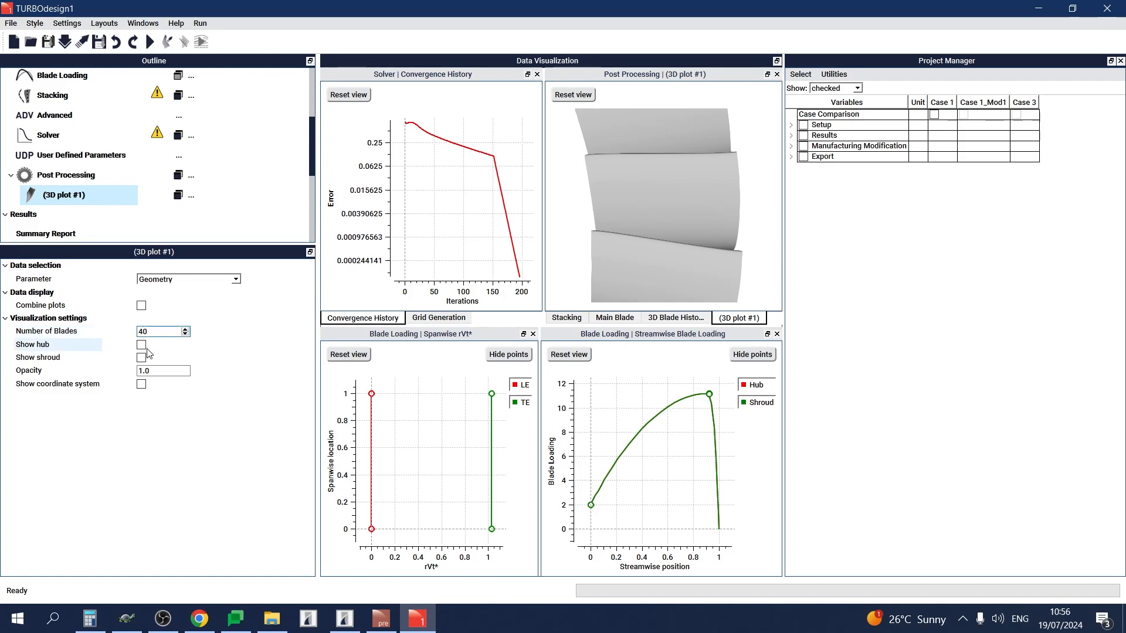
click(142, 345)
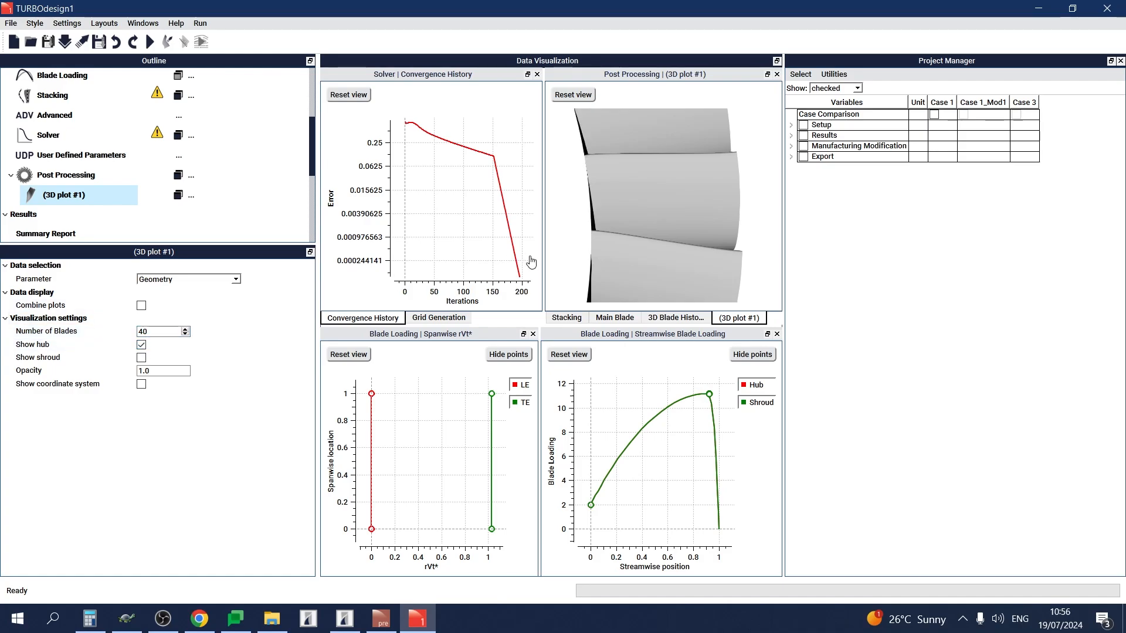
Turn the 3D plot to view the blade row and move the plot into the streamwise blade loading plot's pane.
scroll(603, 247, down, 5)
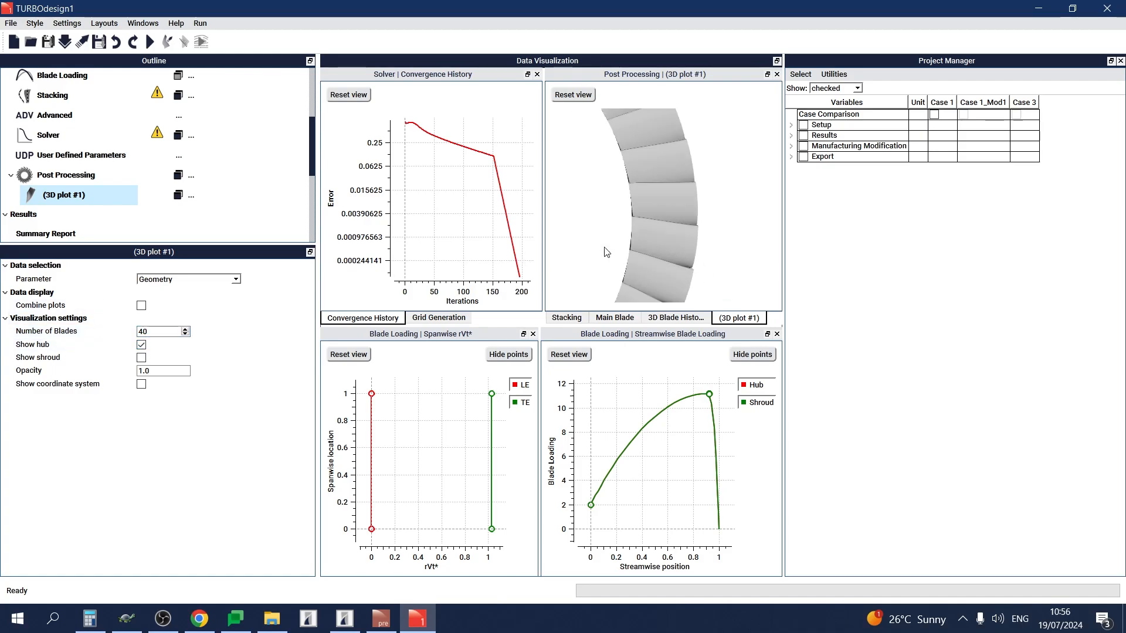
drag(664, 202, 542, 89)
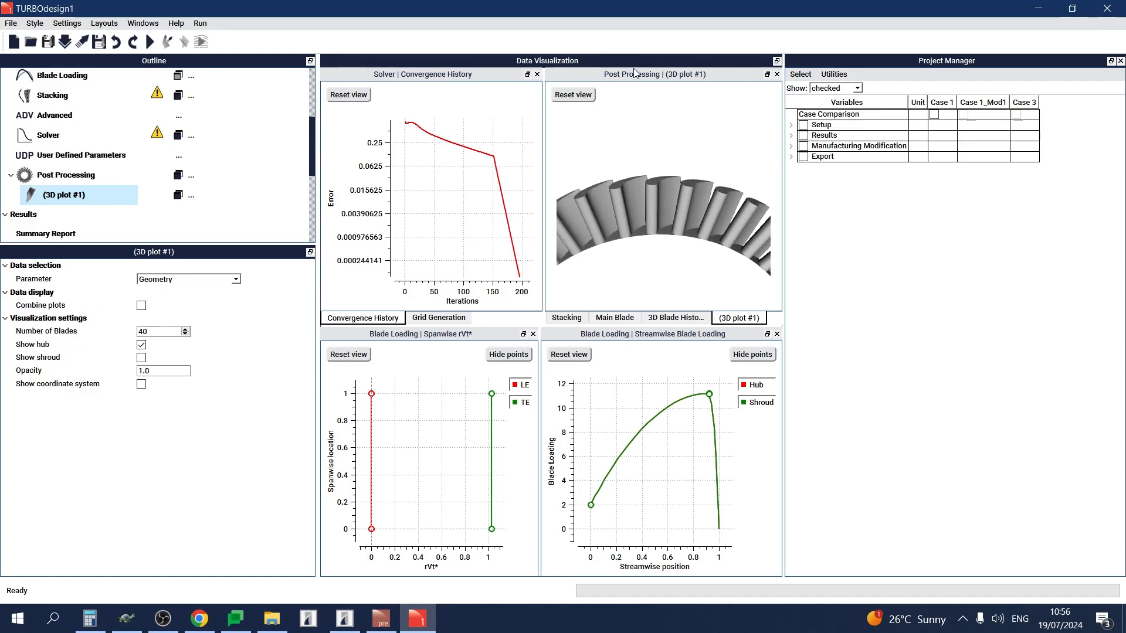
drag(637, 79, 641, 400)
drag(691, 491, 674, 509)
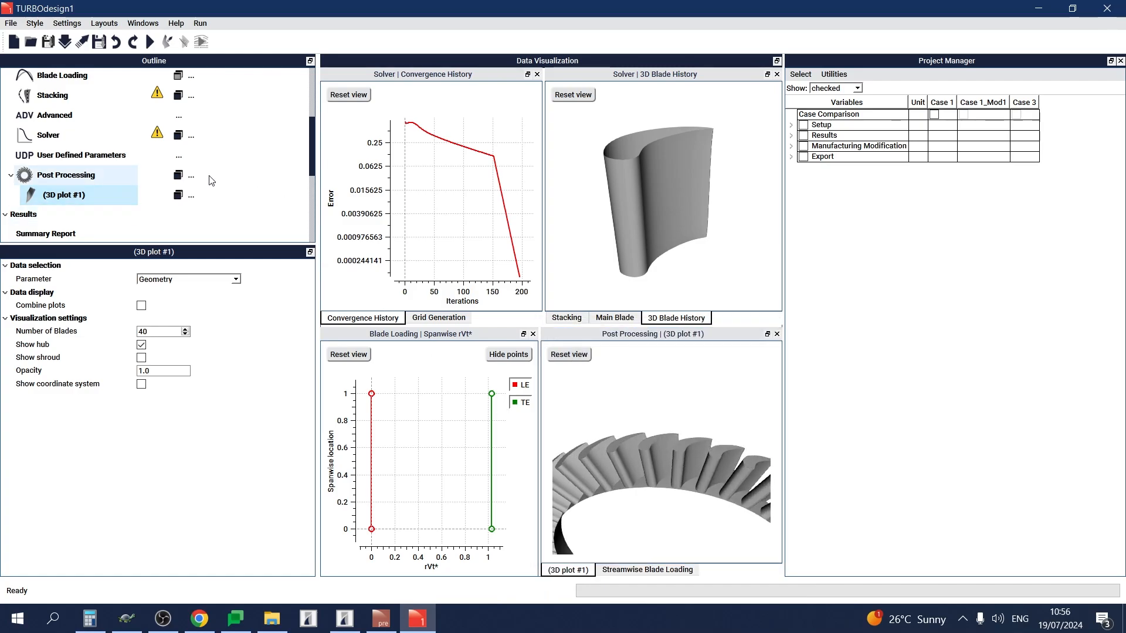
Add a 2D plot under post processing and set its parameter to Static Pressure.
click(191, 175)
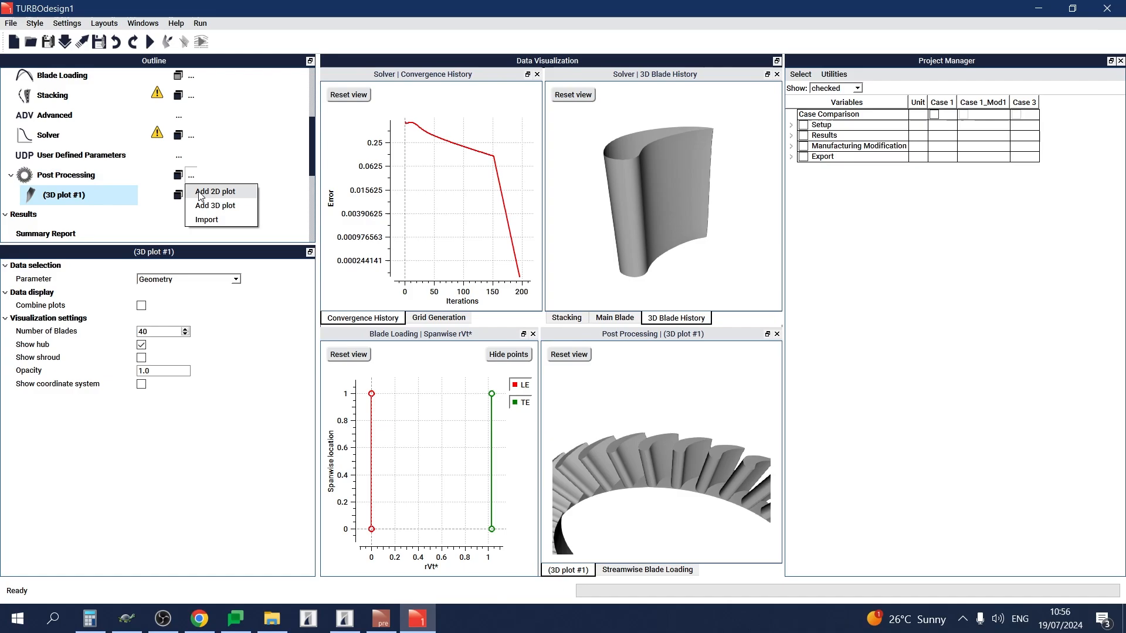
click(203, 191)
click(160, 282)
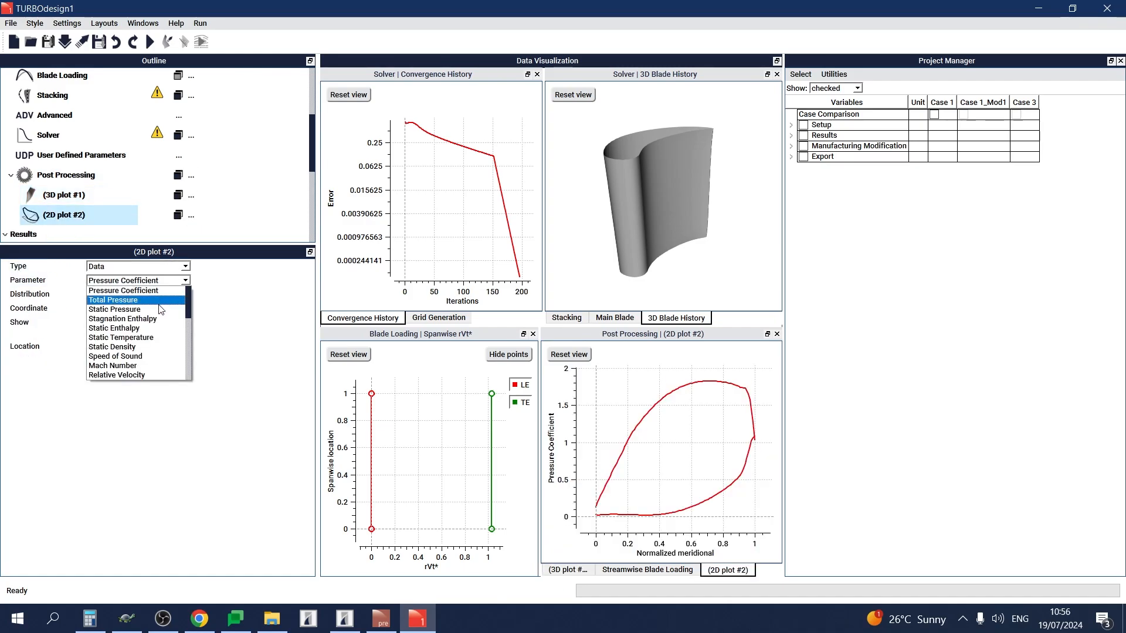
click(161, 310)
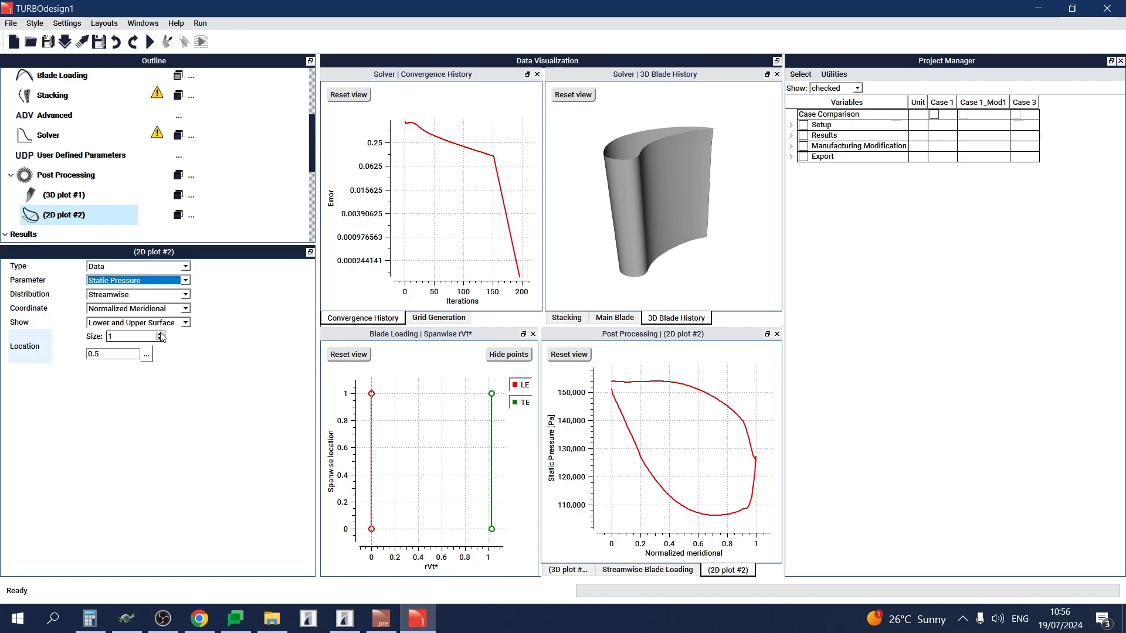
Set the 2D plot to 3 locations, move it into the spanwise rVt* plot's pane, and bring the 3D plot back into view.
click(161, 334)
click(160, 334)
click(161, 334)
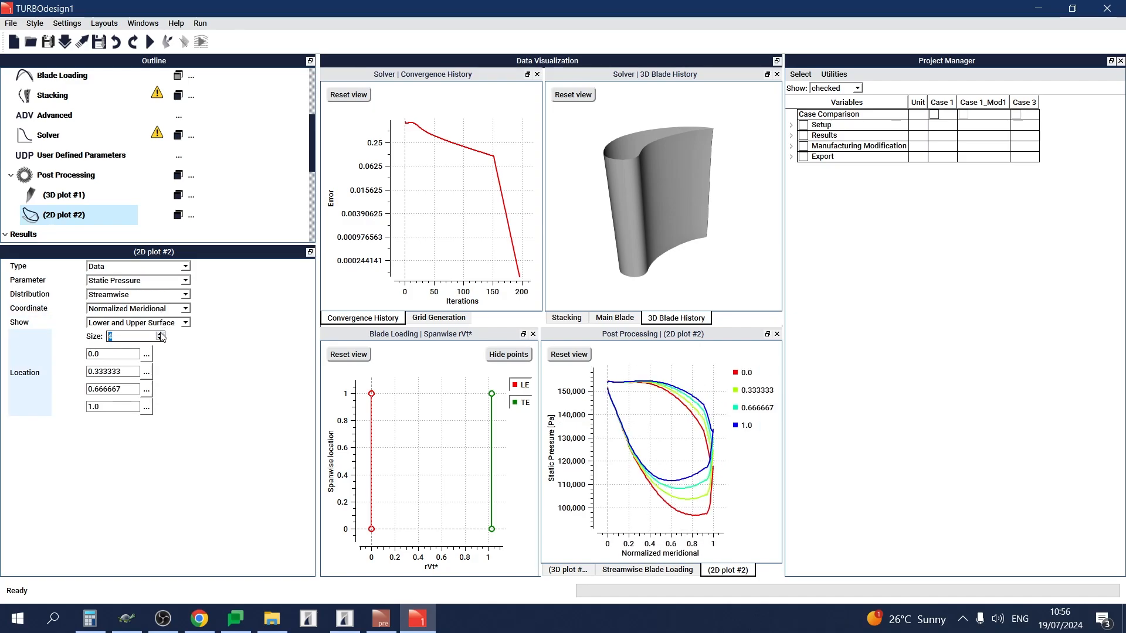
click(162, 339)
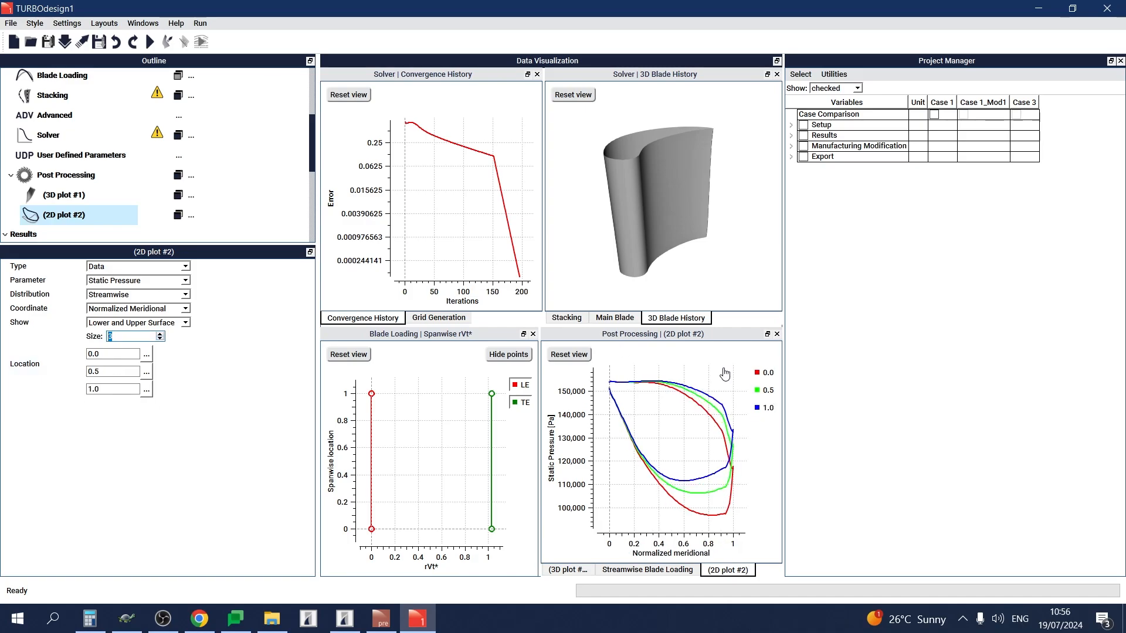
drag(713, 339, 429, 406)
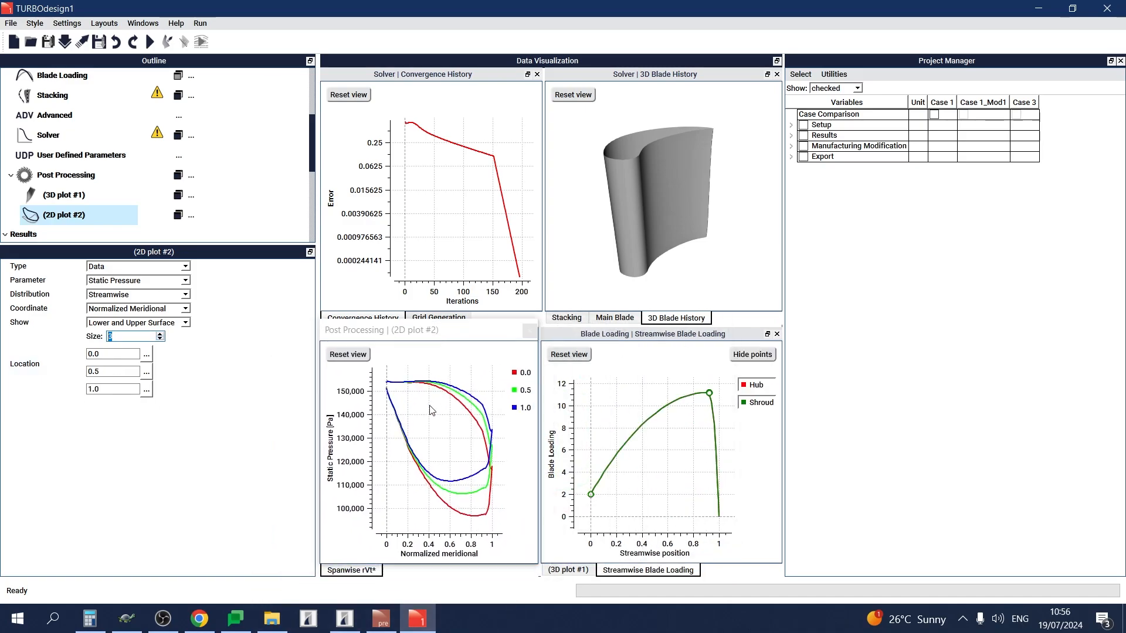
click(586, 572)
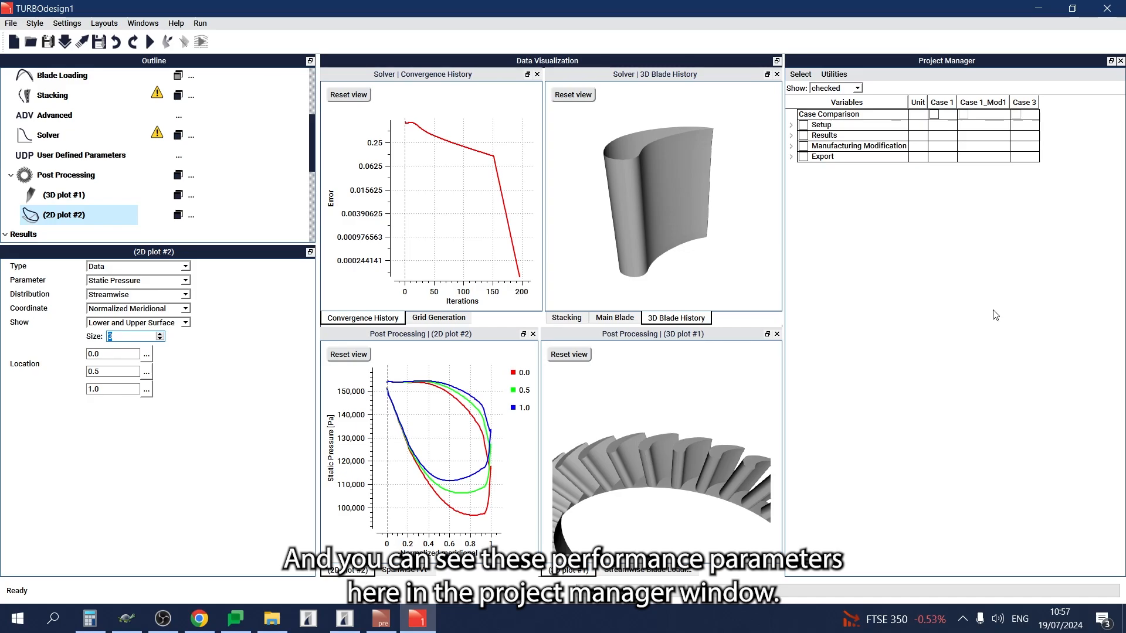
Expand the performance parameters under the results and mark DiffusionRatio, ProfileLoss_t and EndWallLoss for display.
click(790, 135)
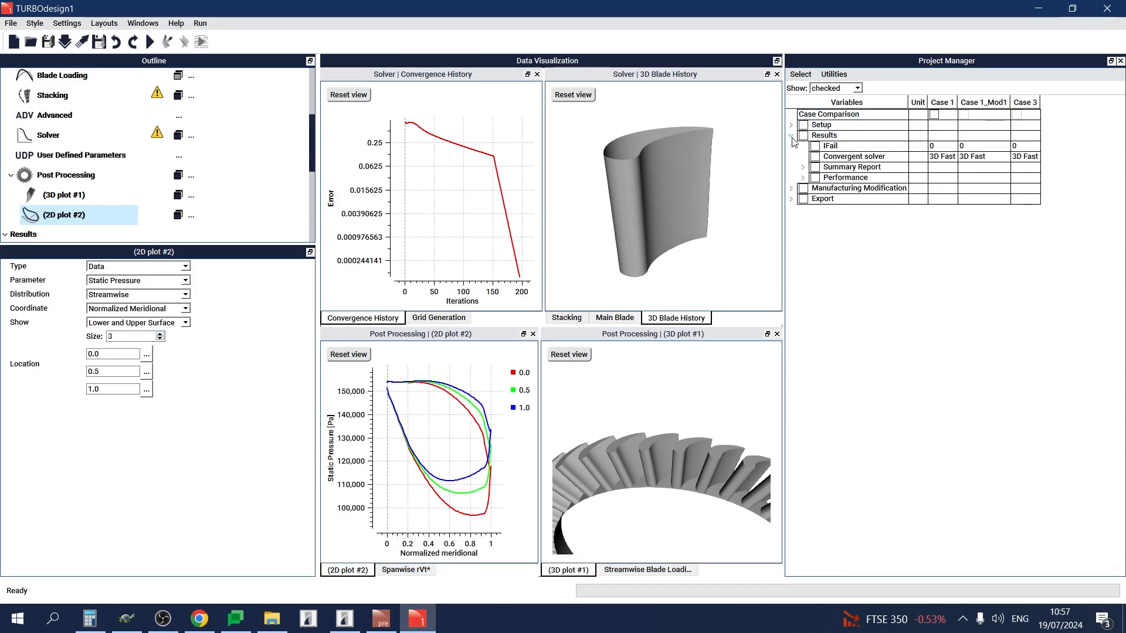
click(802, 177)
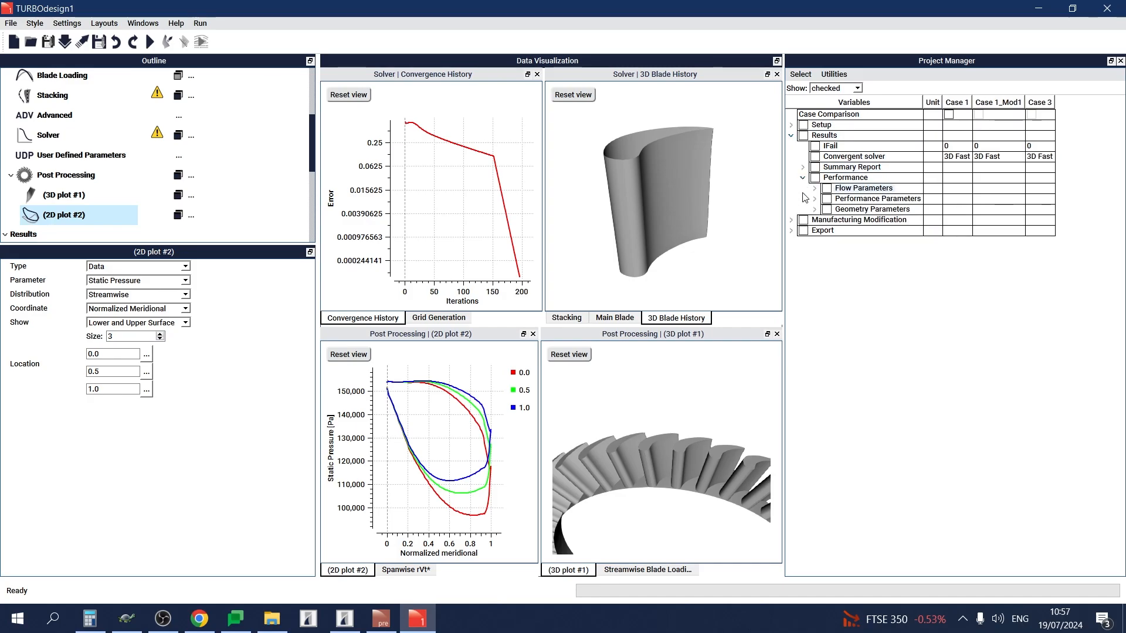
click(815, 200)
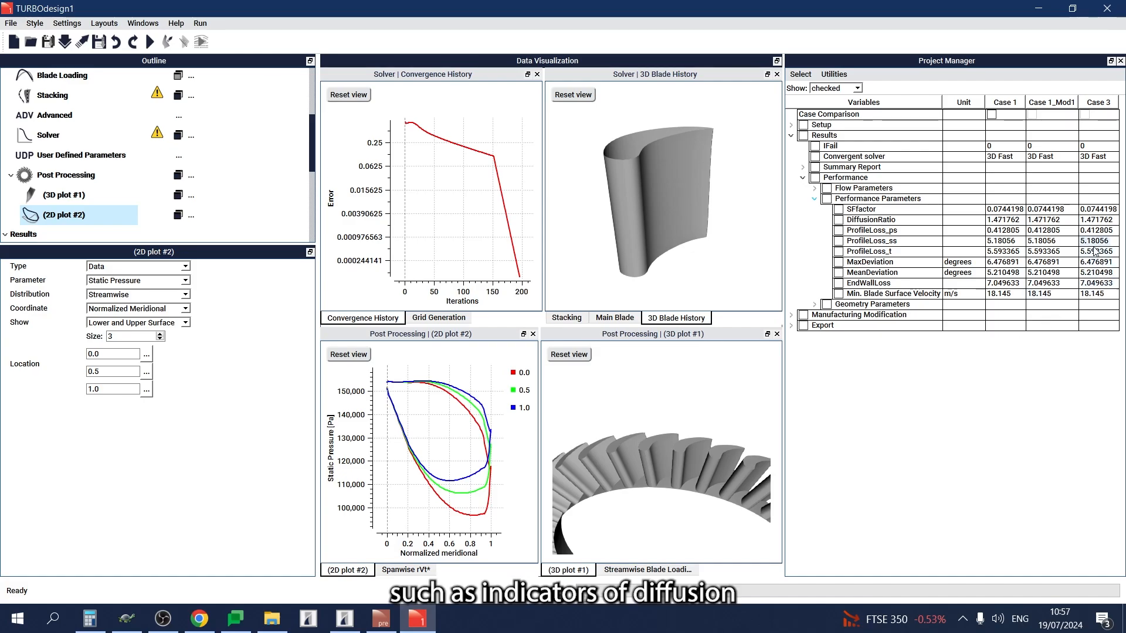
click(839, 221)
click(839, 252)
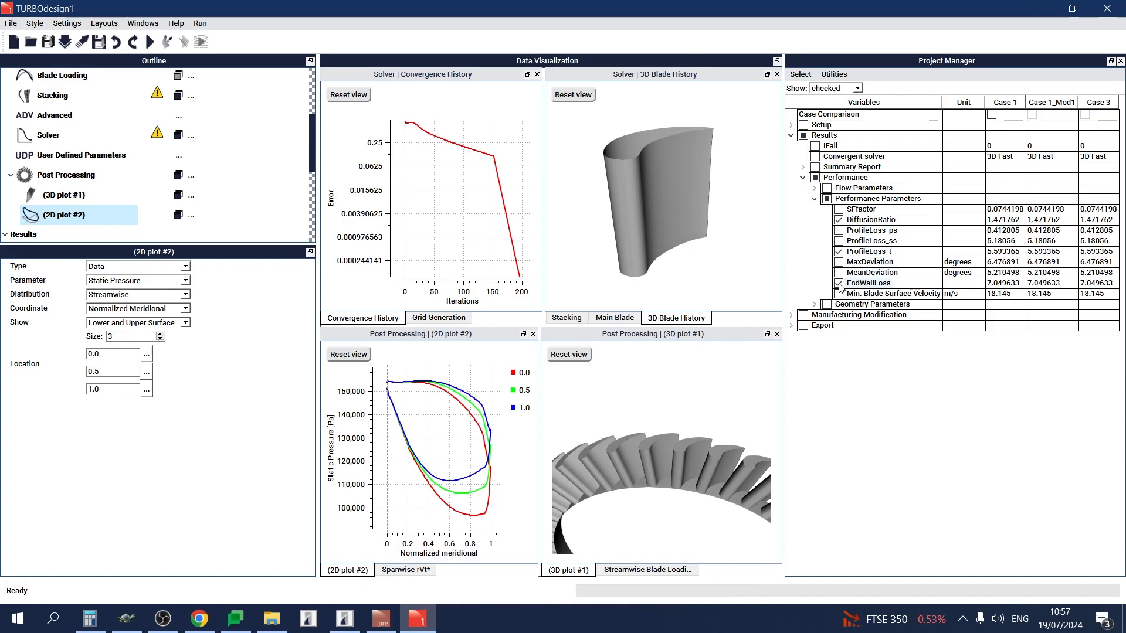
Examine the geometry parameters of the cases and the User Defined Parameters settings.
click(815, 305)
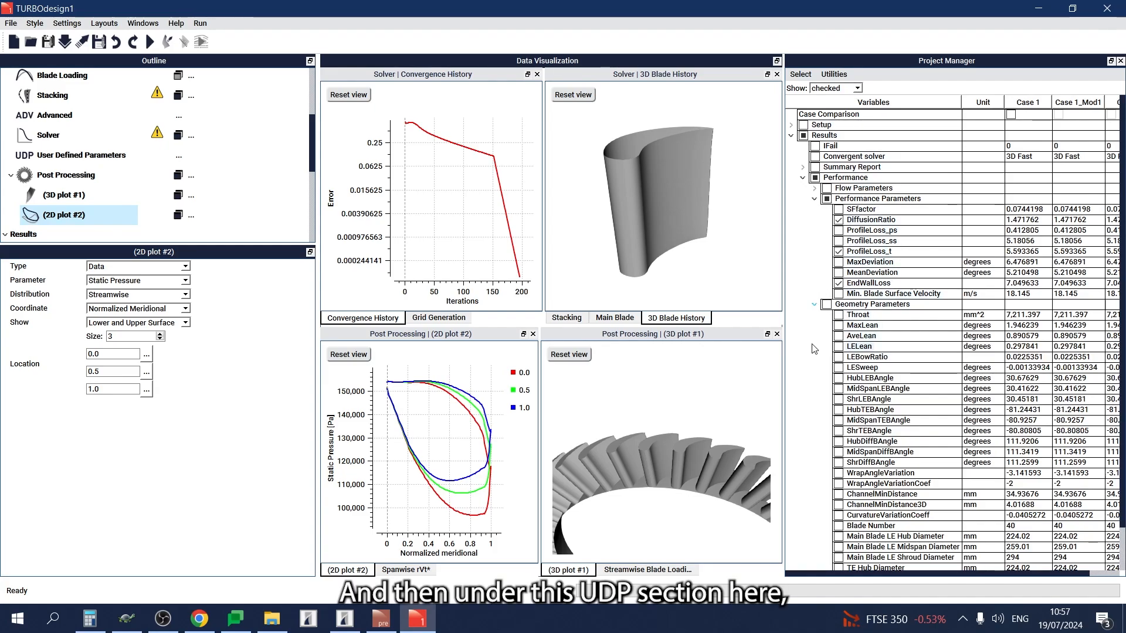
scroll(874, 400, down, 2)
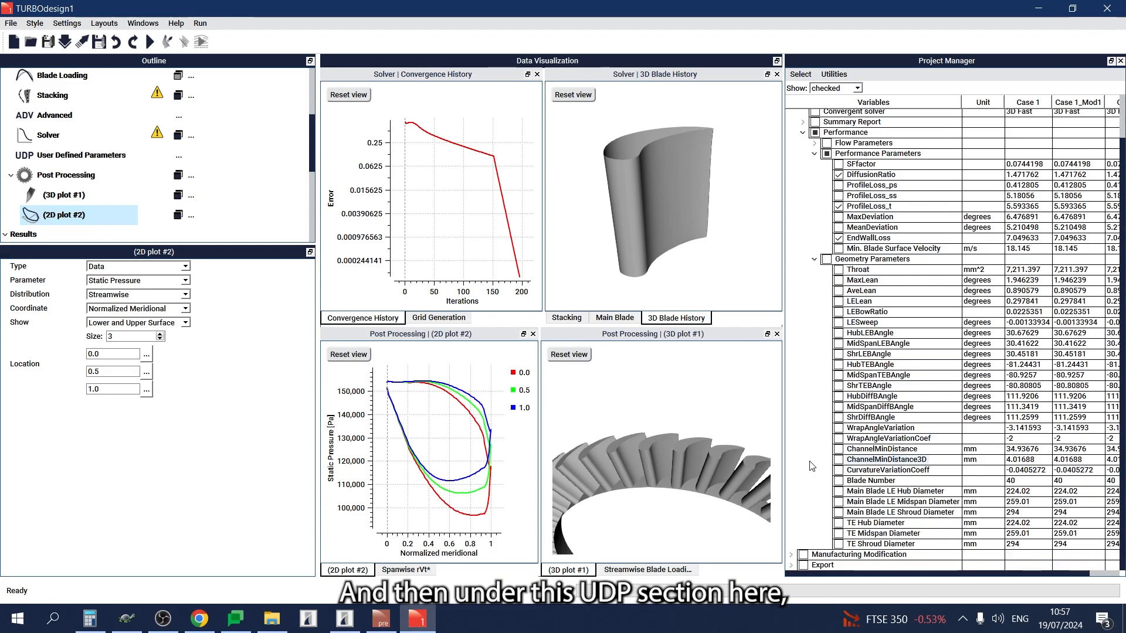
click(50, 158)
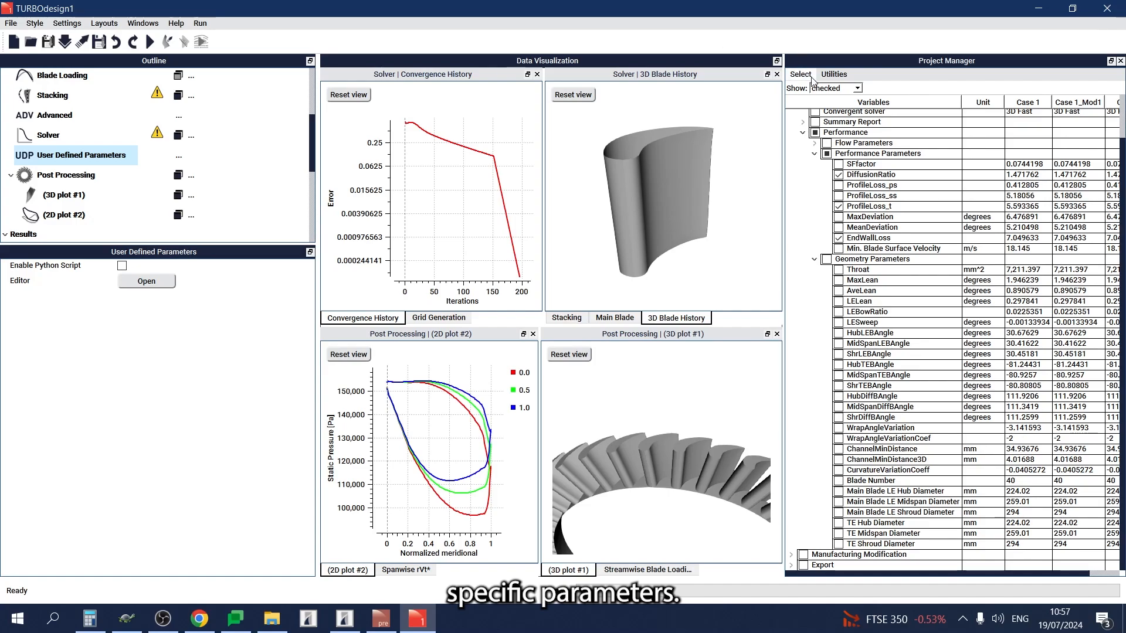
Filter the case table to list only the checked variables.
click(825, 88)
click(825, 108)
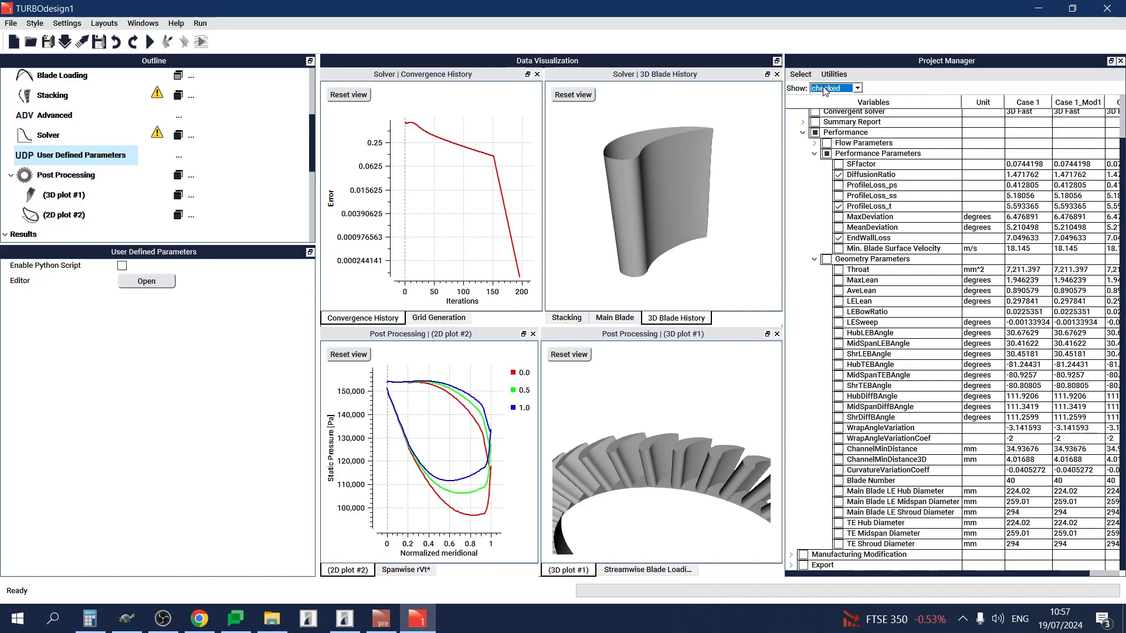
click(825, 89)
click(824, 99)
click(824, 88)
click(825, 109)
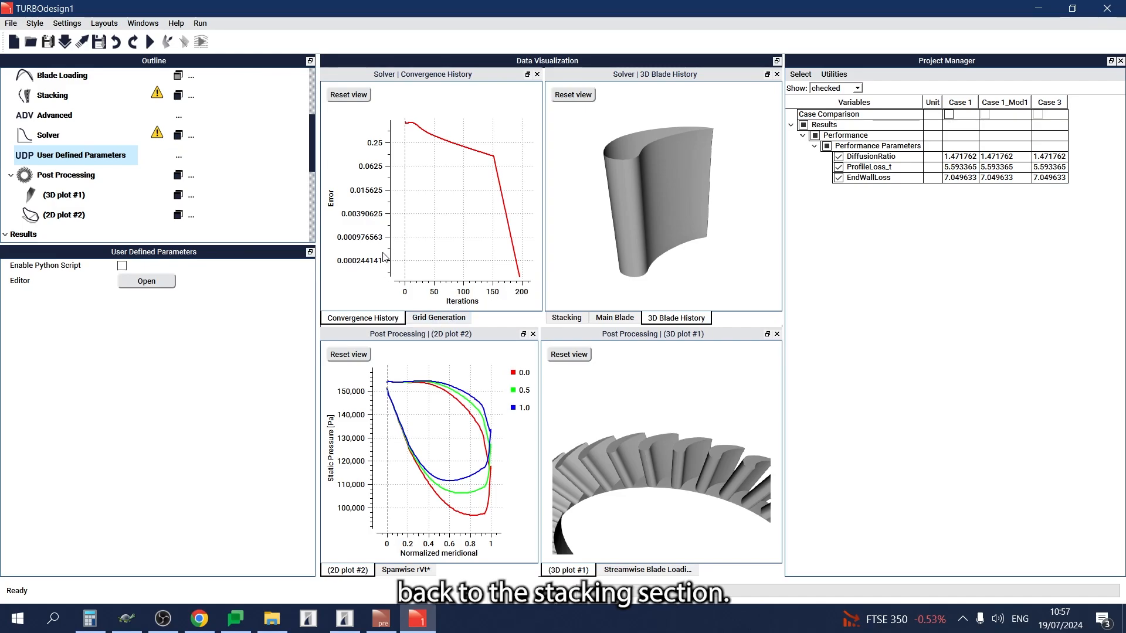
In the stacking distribution, raise the two inner hub-side control points to wrap angles of about 0.58 and 0.79 degrees.
click(101, 104)
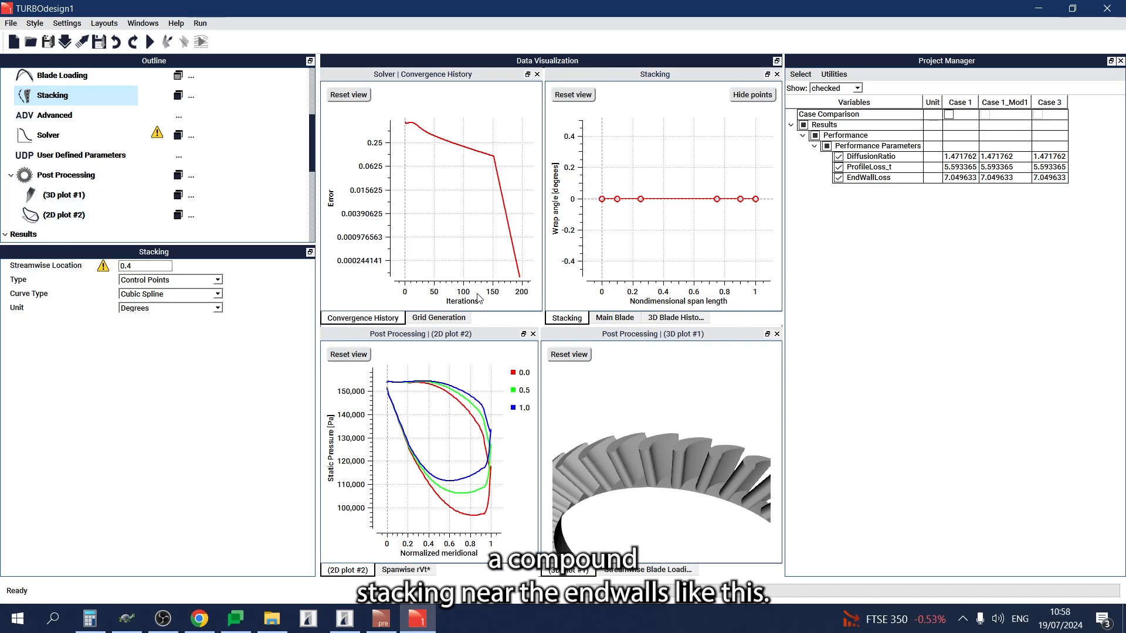
drag(633, 226, 626, 284)
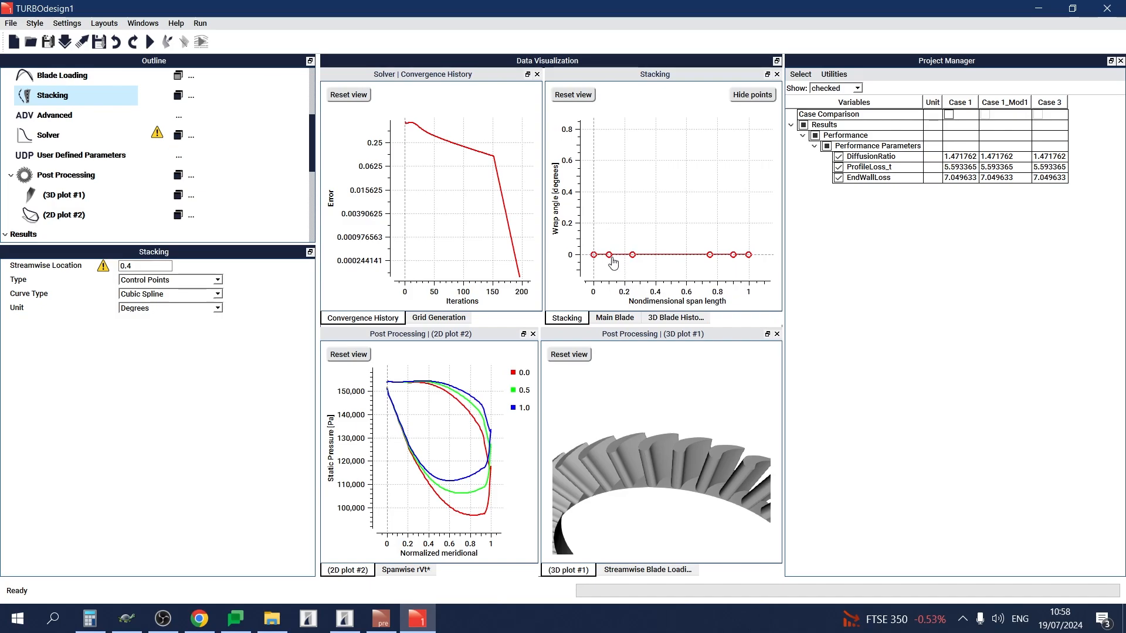
drag(610, 245, 610, 168)
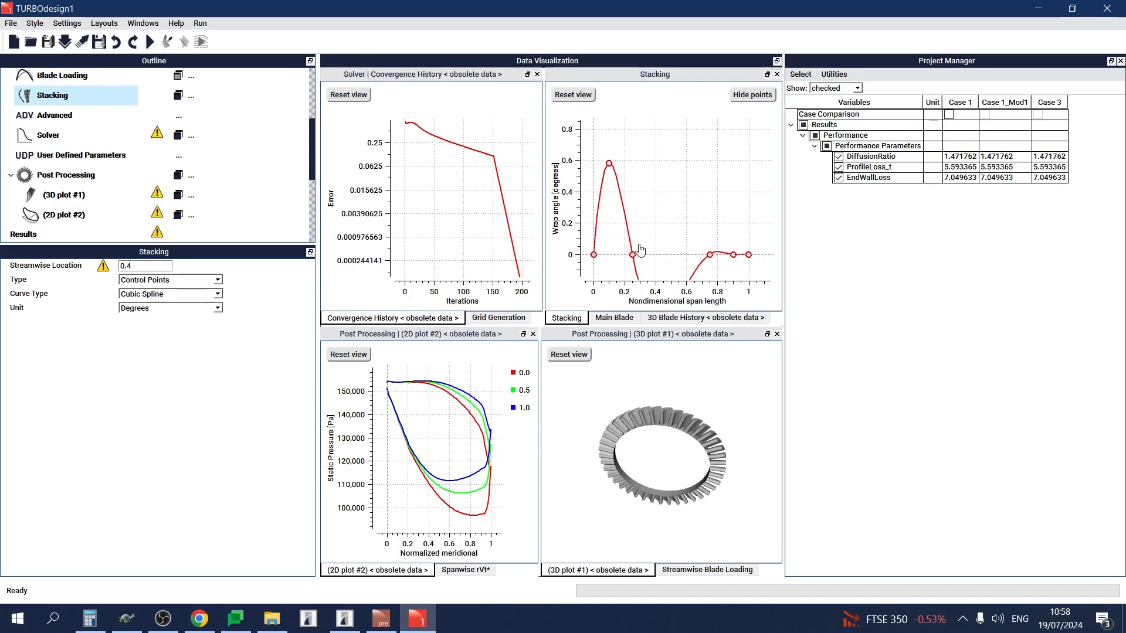
drag(632, 254, 625, 135)
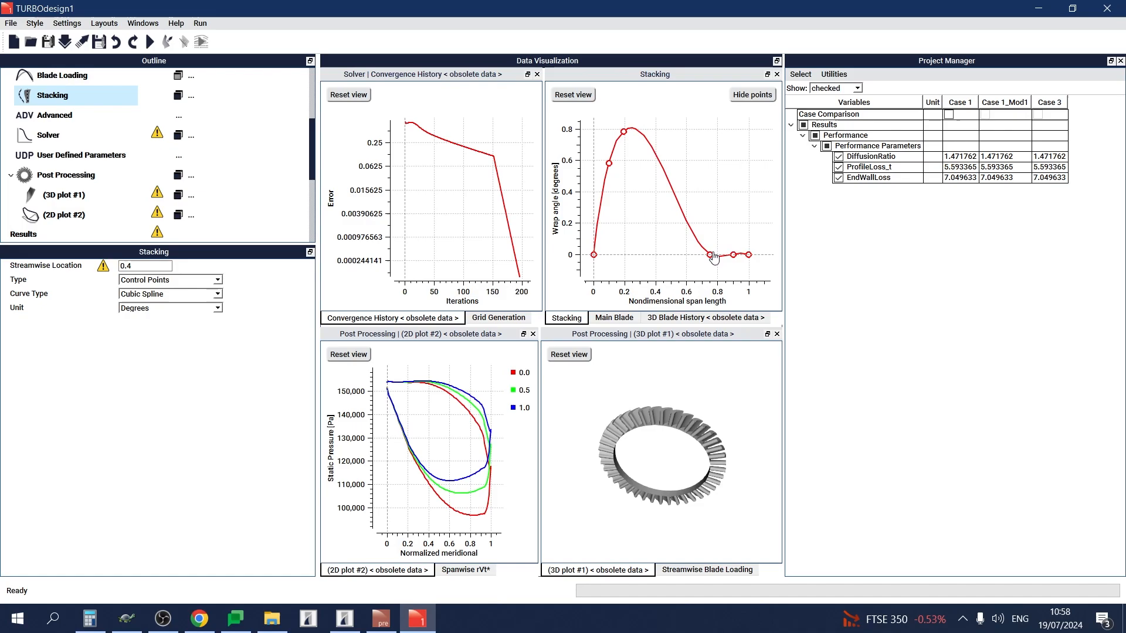
Raise the two inner shroud-side stacking points to about 0.82 and 0.58 degrees, and shift the hub-side point to flatten the midspan.
drag(711, 254, 710, 132)
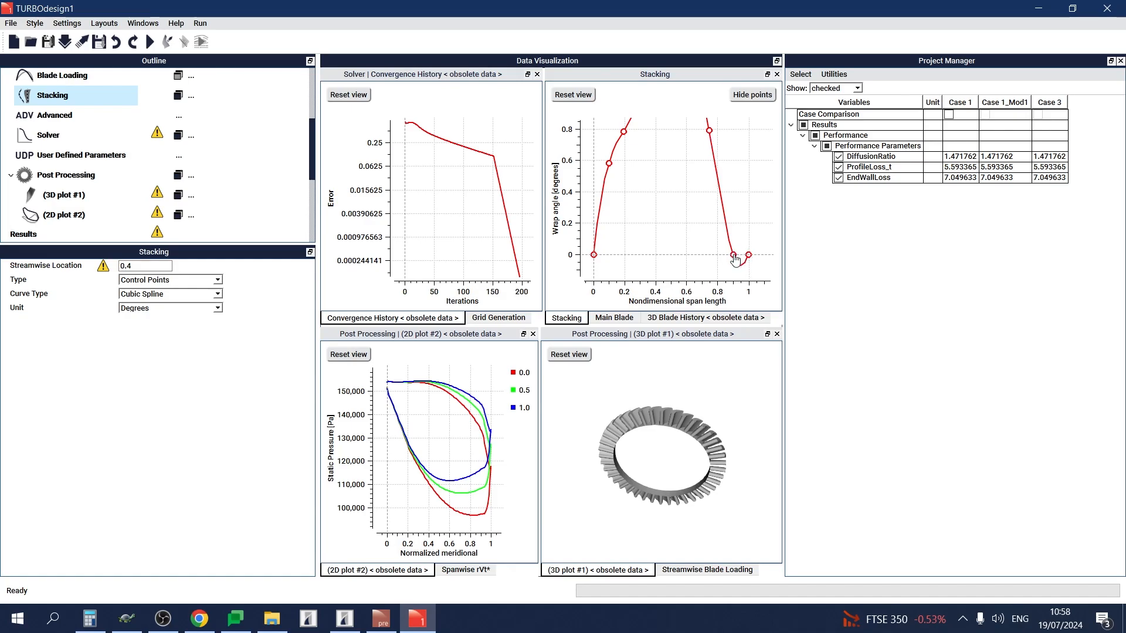
drag(735, 257, 737, 166)
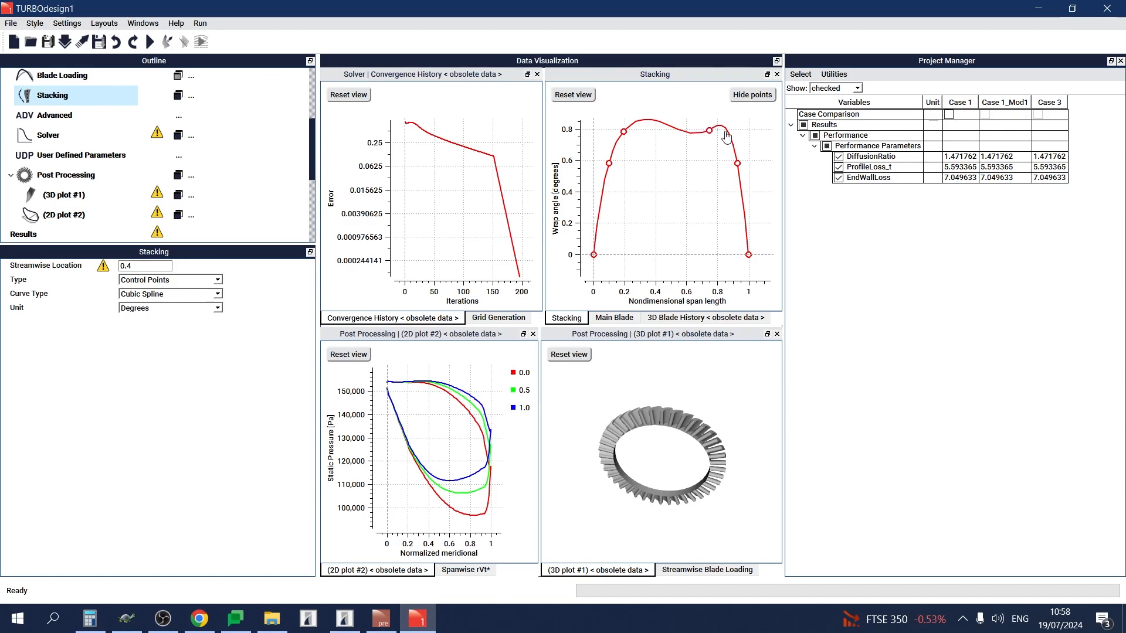
drag(714, 134, 716, 132)
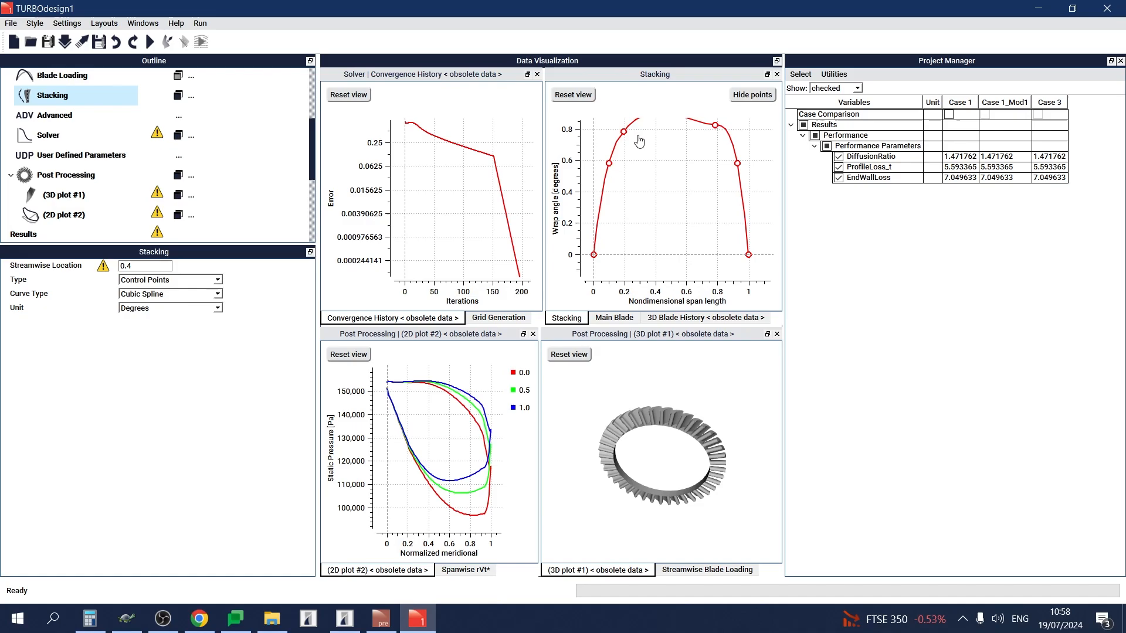
click(579, 96)
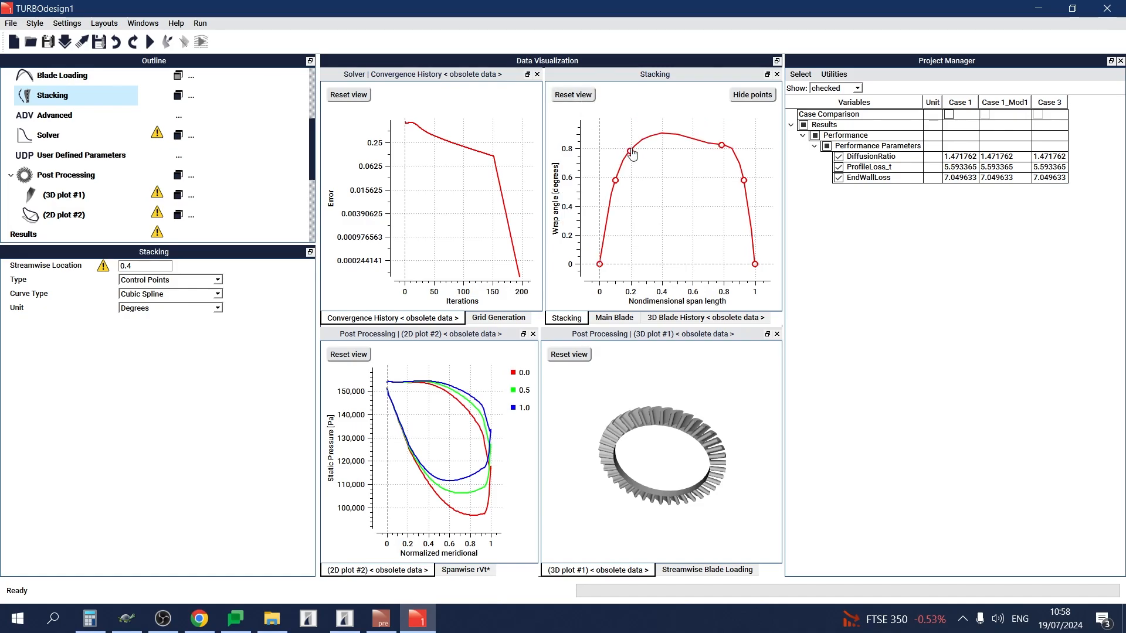
drag(633, 154, 645, 152)
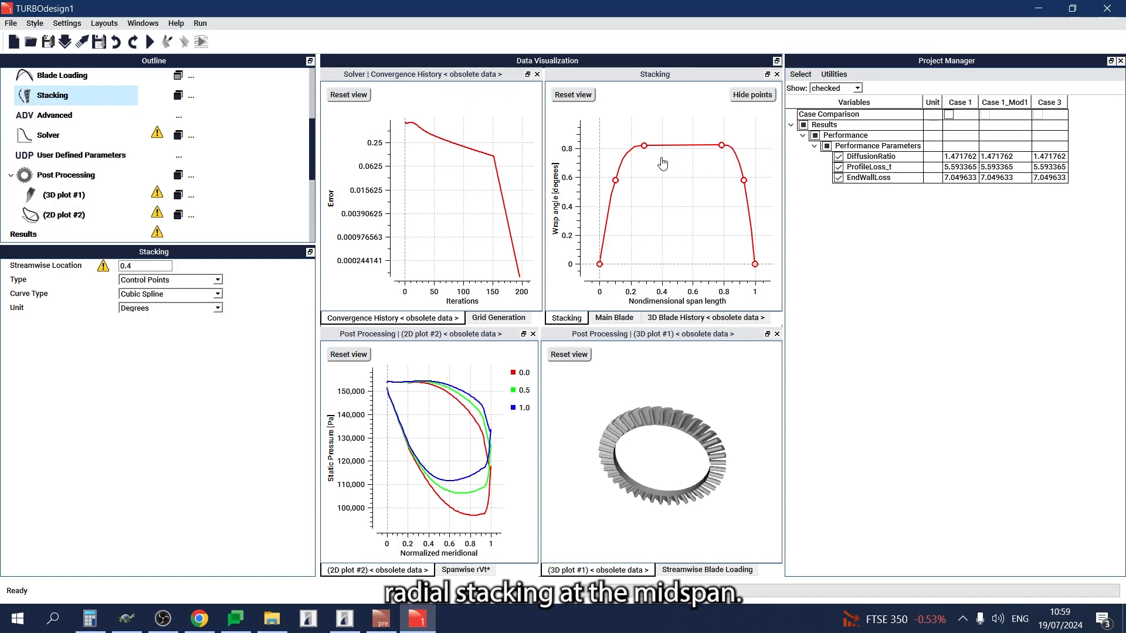
Run the solver with the compound stacking and inspect the resulting blade row in the 3D plot.
click(150, 42)
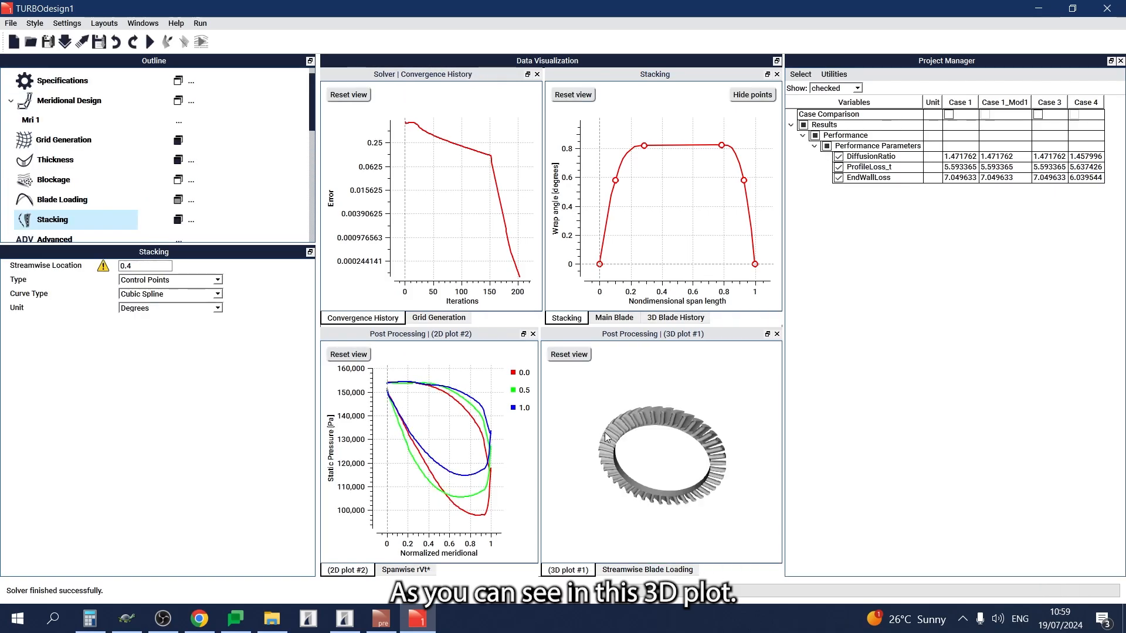
scroll(679, 424, up, 5)
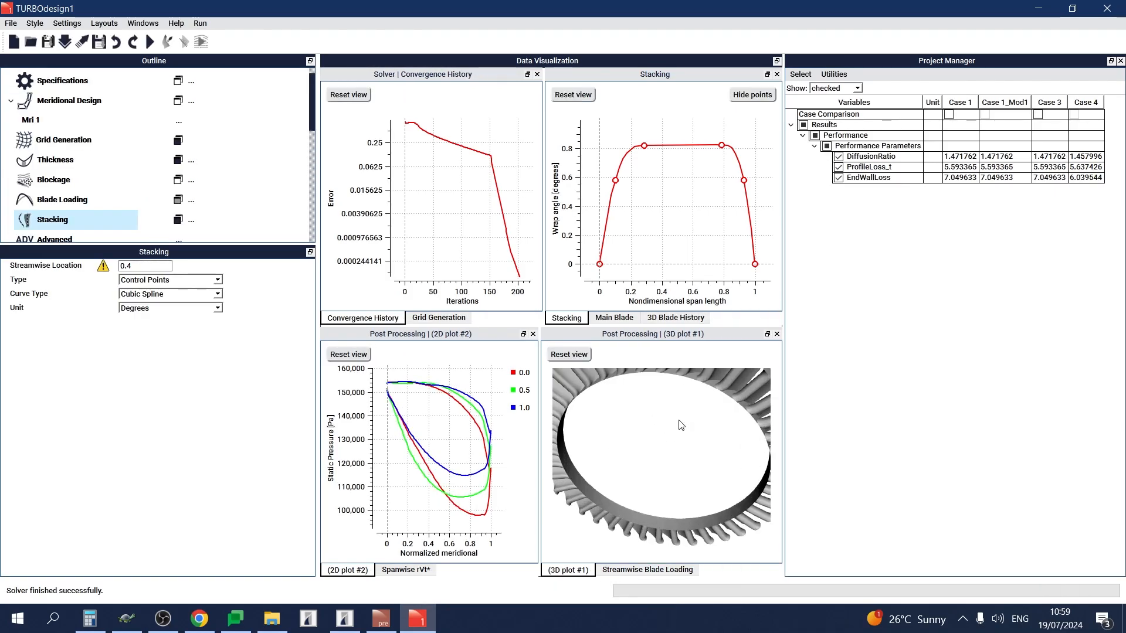
drag(616, 423, 618, 445)
Set the 3D plot's number of blades to 1, refit its view, and enable the case comparison with Case 3.
scroll(136, 178, down, 3)
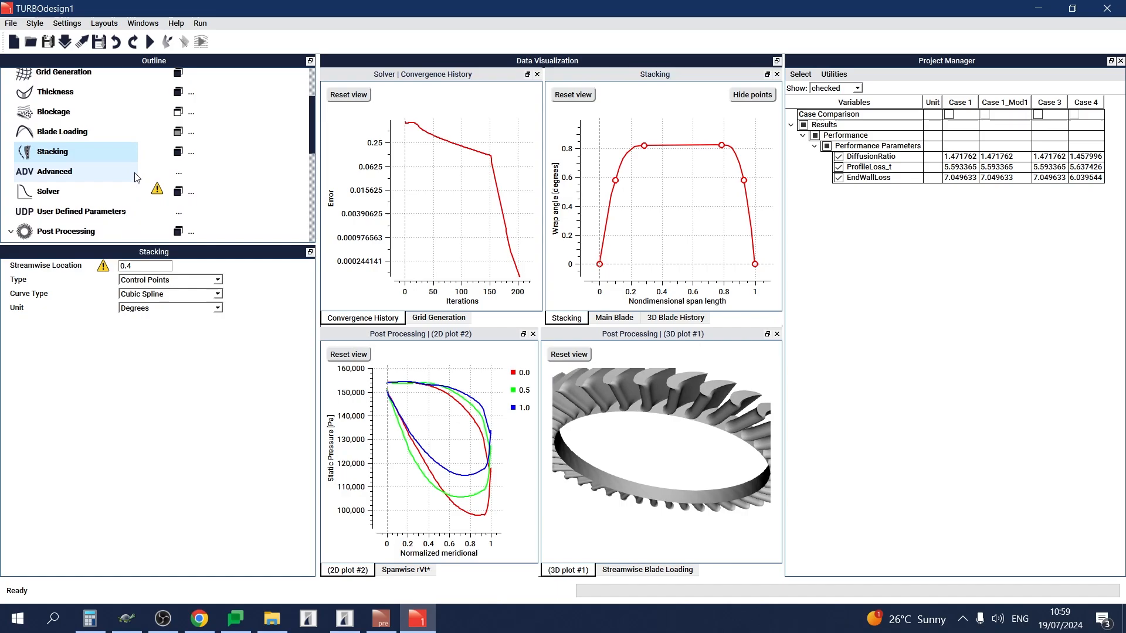
click(101, 203)
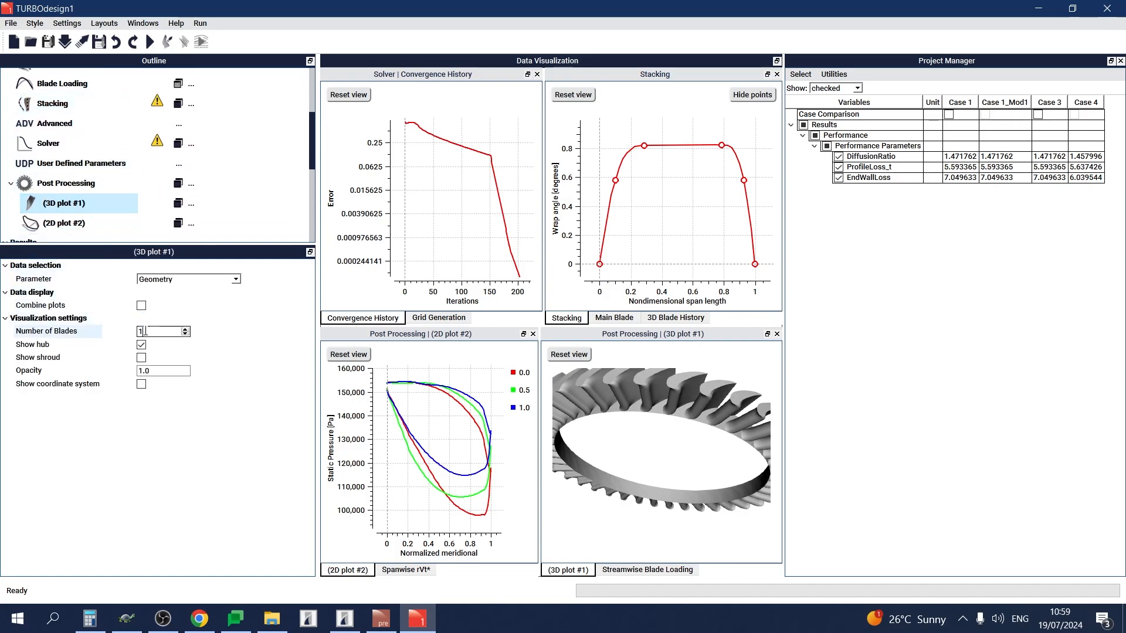
key(Return)
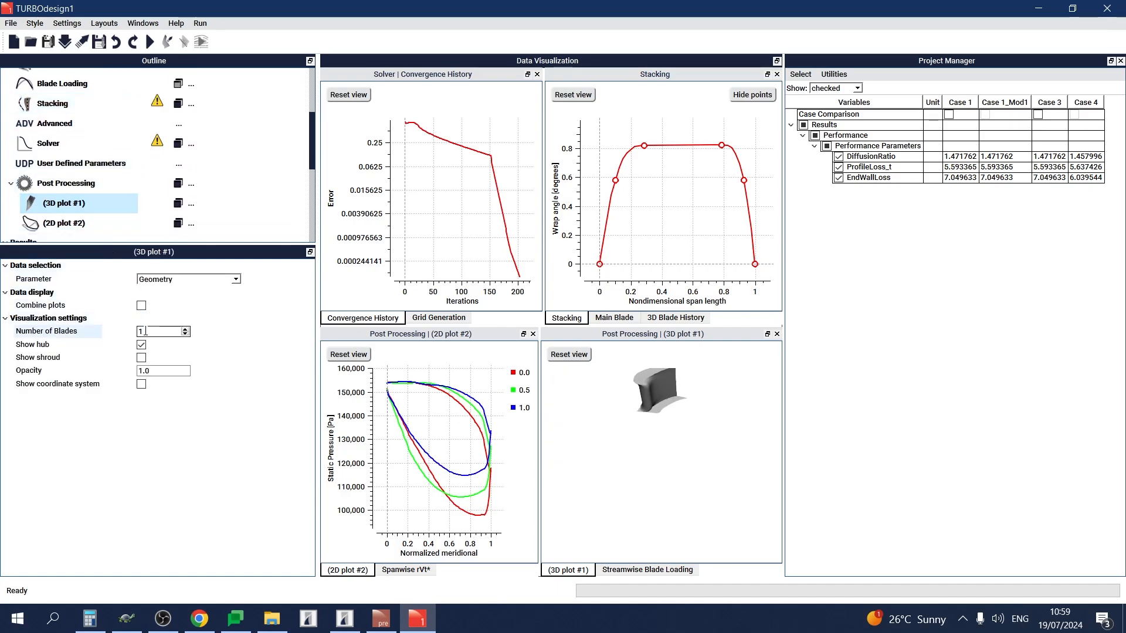
click(567, 354)
drag(655, 493, 646, 460)
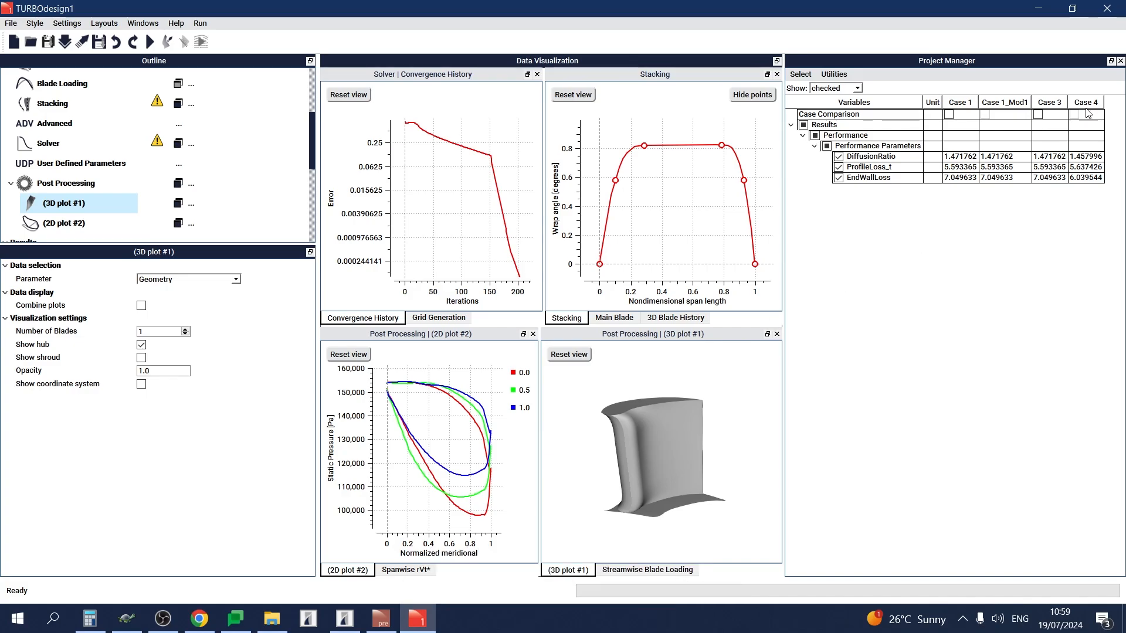
click(1039, 115)
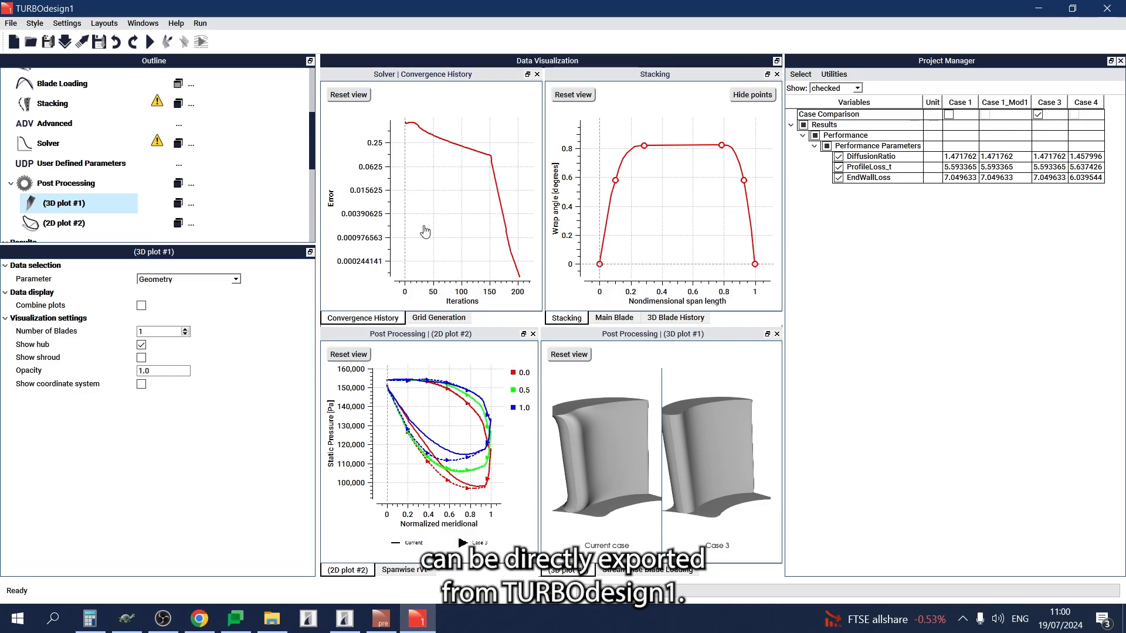
Review the turbine export settings and the available export types.
scroll(249, 197, down, 2)
scroll(249, 196, down, 5)
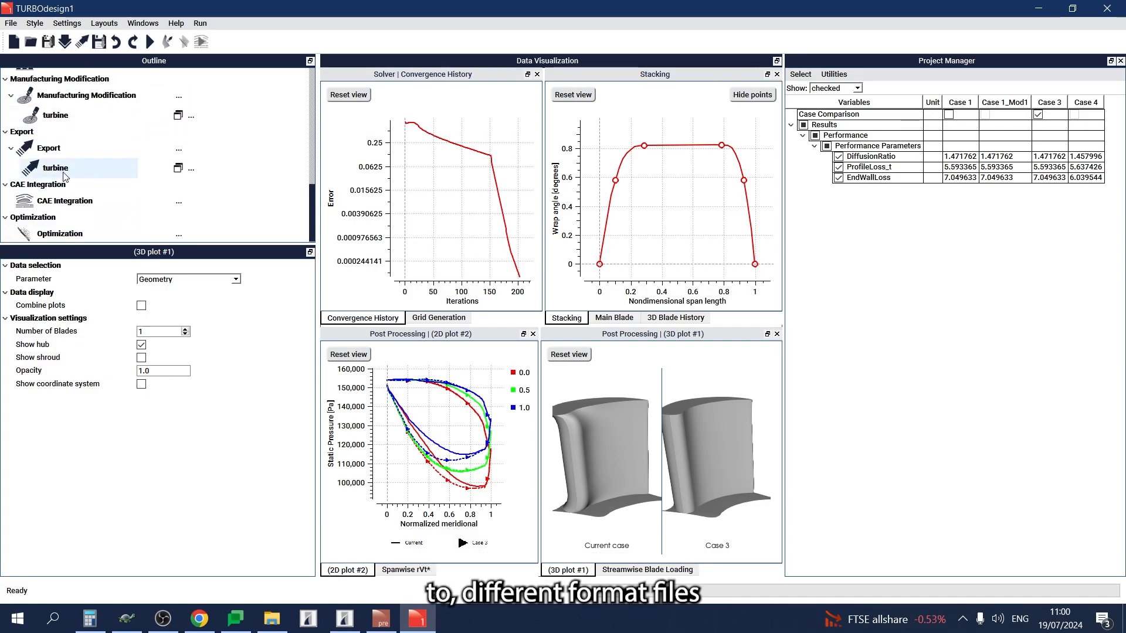
click(66, 173)
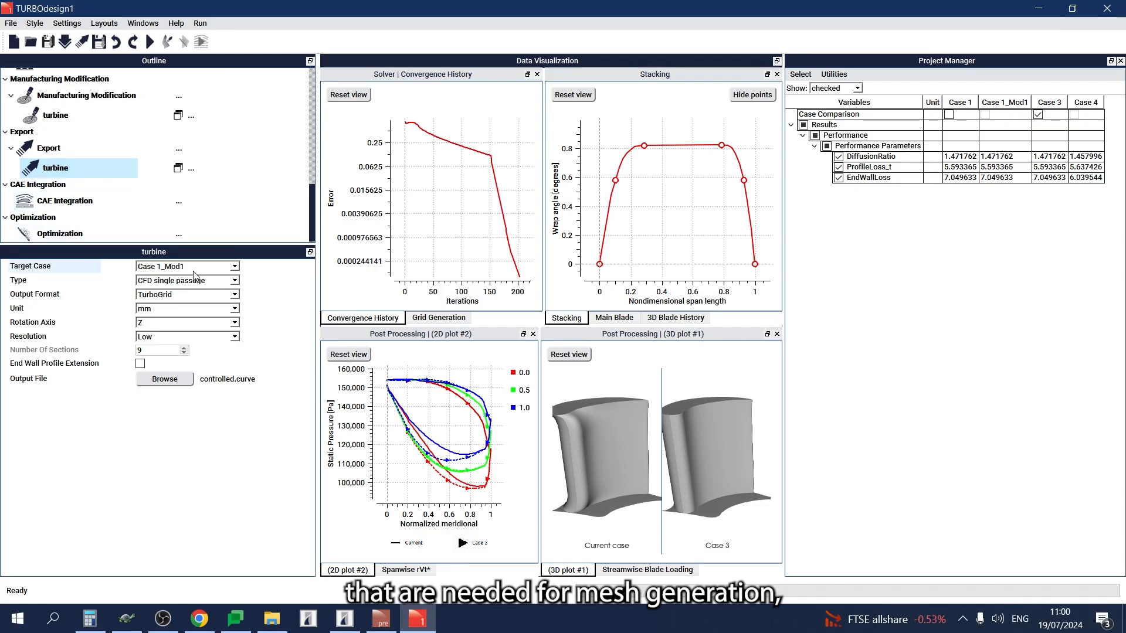
click(232, 285)
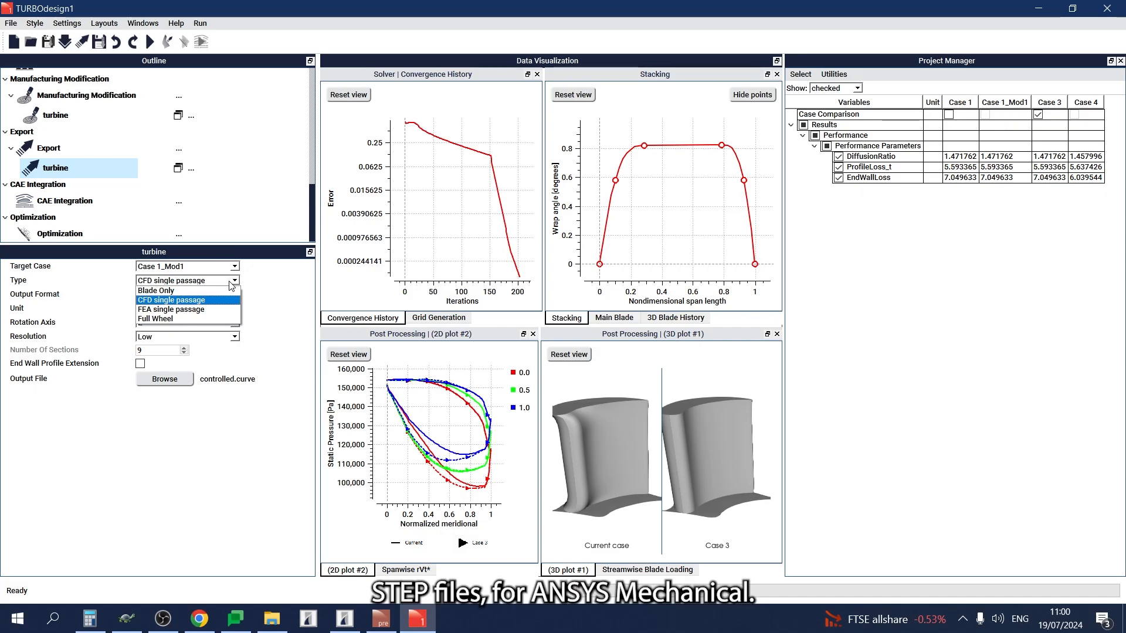
click(229, 282)
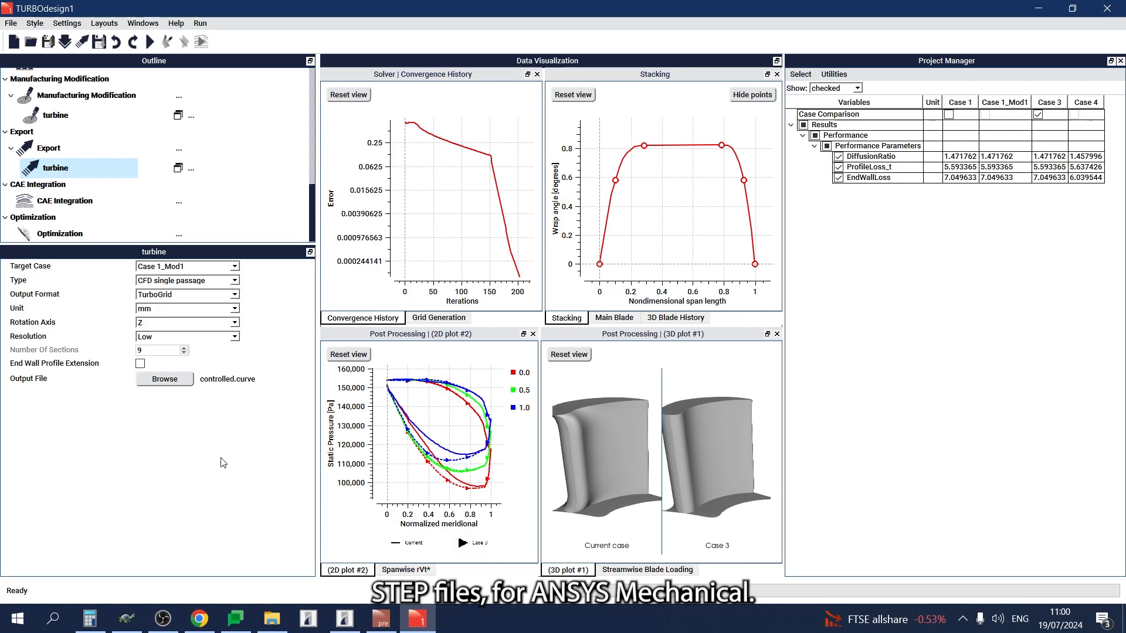